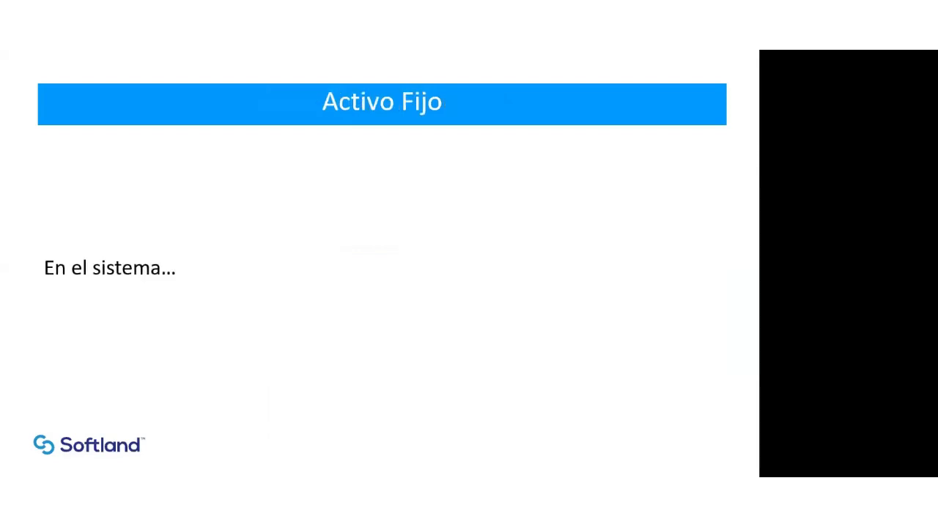
Step: Switch to the Softland Activo Fijo window and open the general parameters under Bases
{"action": "key", "text": "alt+Tab"}
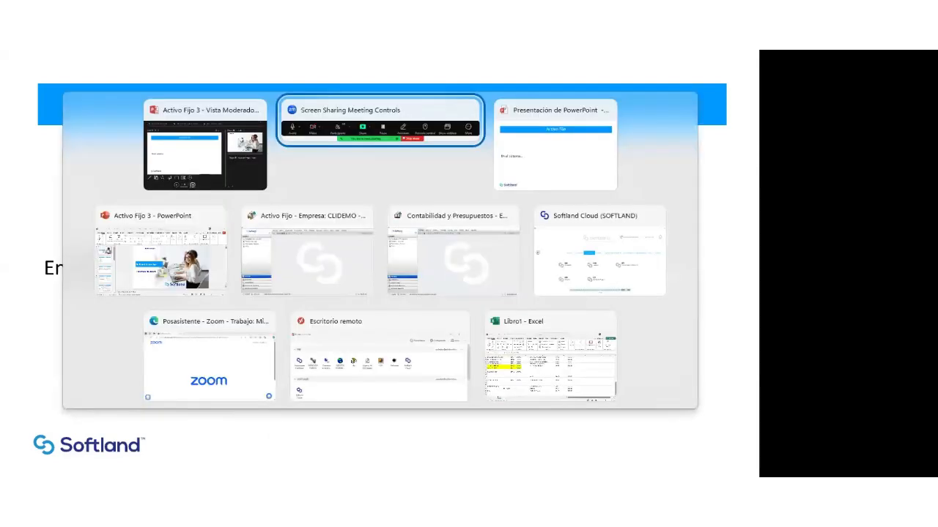
{"action": "key", "text": "alt+Tab"}
{"action": "key", "text": "alt+Tab"}
{"action": "key", "text": "alt+Tab"}
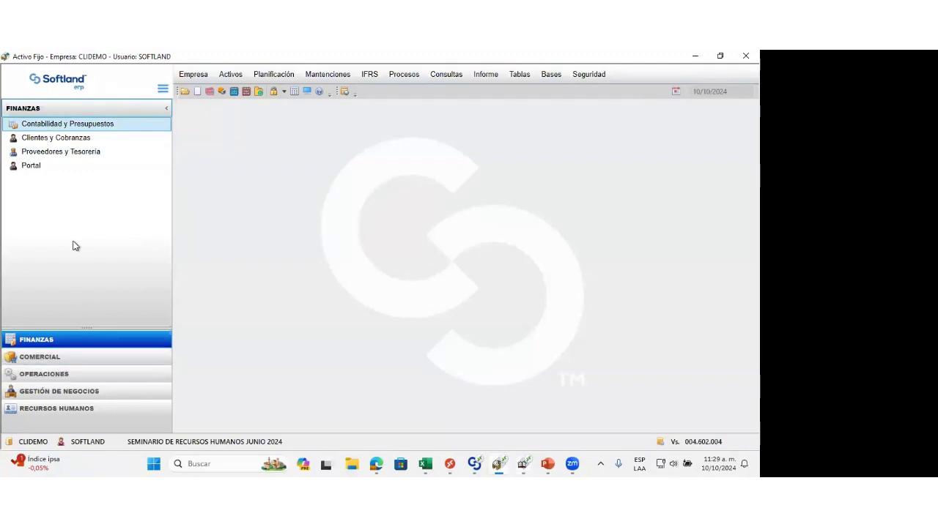
{"action": "left_click", "coordinate": [551, 76]}
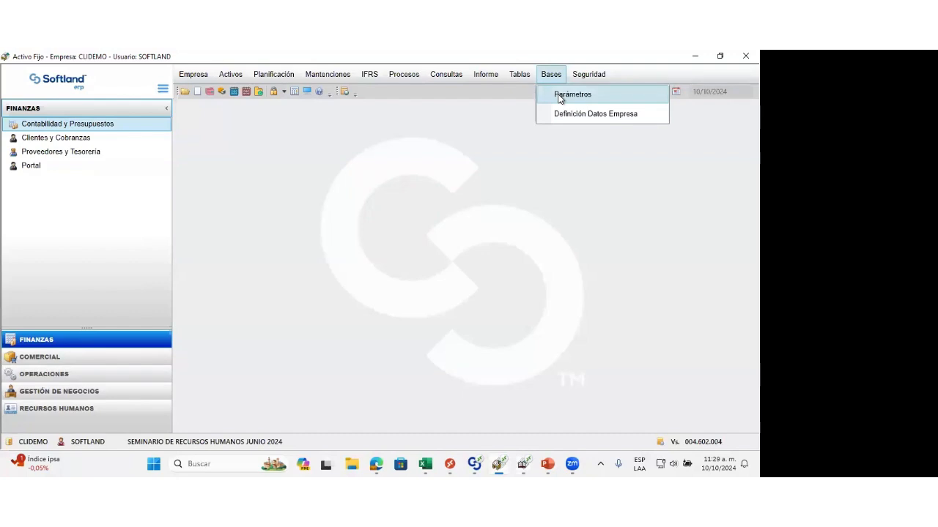
{"action": "left_click", "coordinate": [560, 97]}
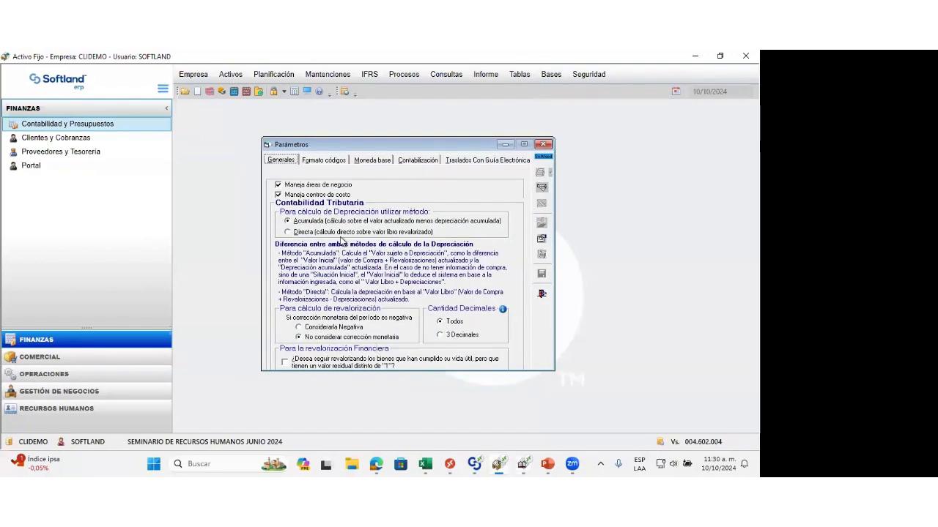
Step: Open the Parámetros IFRS window and arrange it side by side with the general Parámetros window
{"action": "left_click_drag", "start_coordinate": [412, 145], "coordinate": [545, 133]}
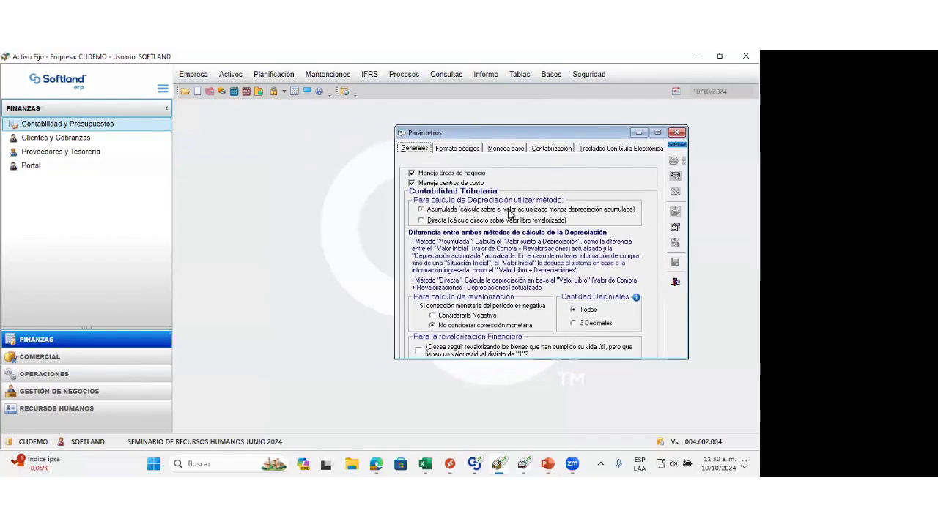
{"action": "left_click", "coordinate": [370, 75]}
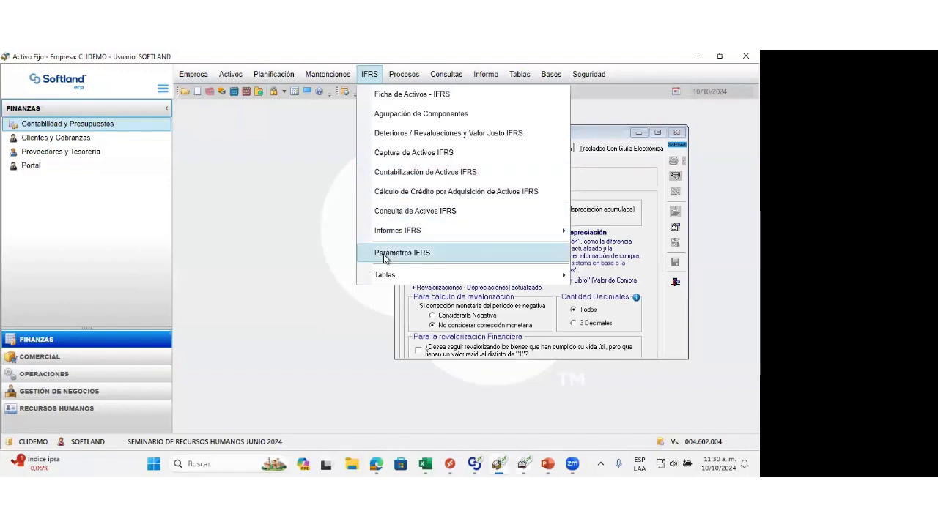
{"action": "left_click", "coordinate": [383, 255]}
{"action": "left_click_drag", "start_coordinate": [297, 170], "coordinate": [171, 142]}
{"action": "left_click", "coordinate": [503, 138]}
{"action": "left_click_drag", "start_coordinate": [502, 137], "coordinate": [534, 136]}
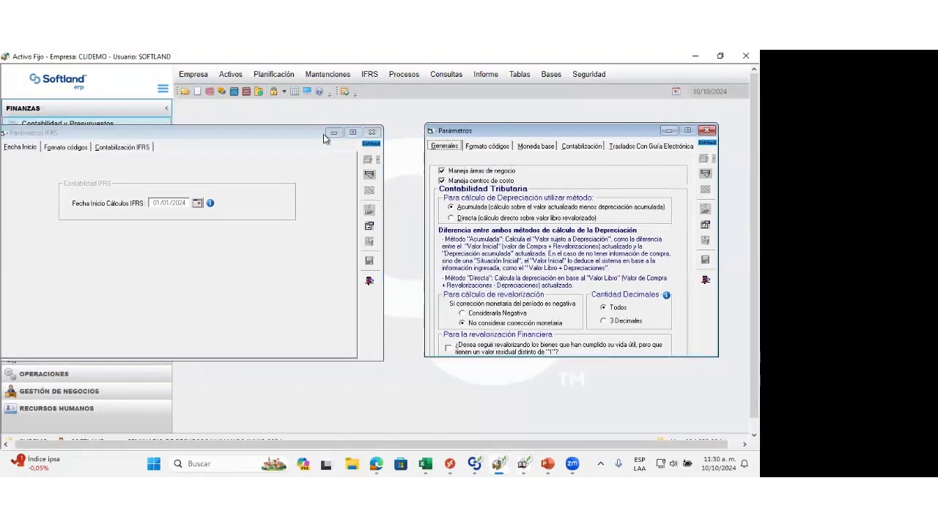
{"action": "left_click_drag", "start_coordinate": [309, 135], "coordinate": [334, 135]}
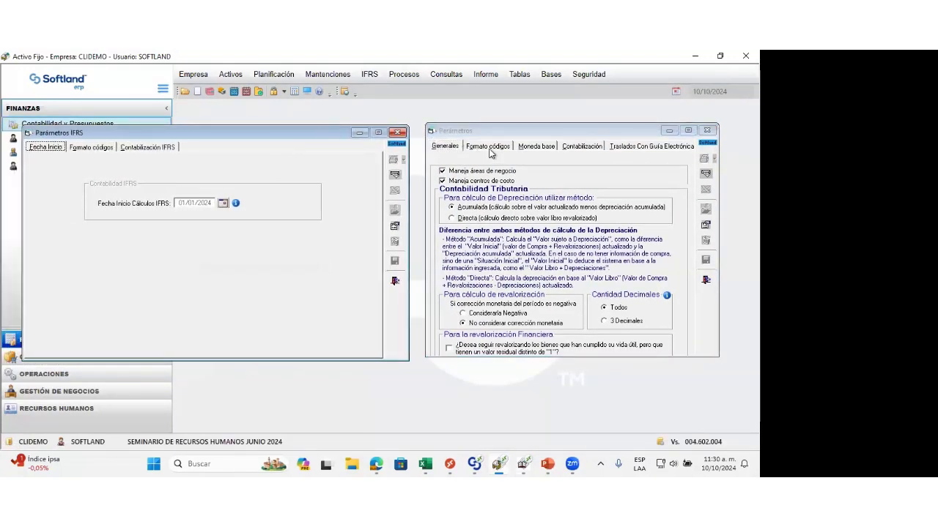
Step: Review the general parameters for code format, base currency, general and tax accounting, and transfers with electronic guides
{"action": "left_click", "coordinate": [491, 147]}
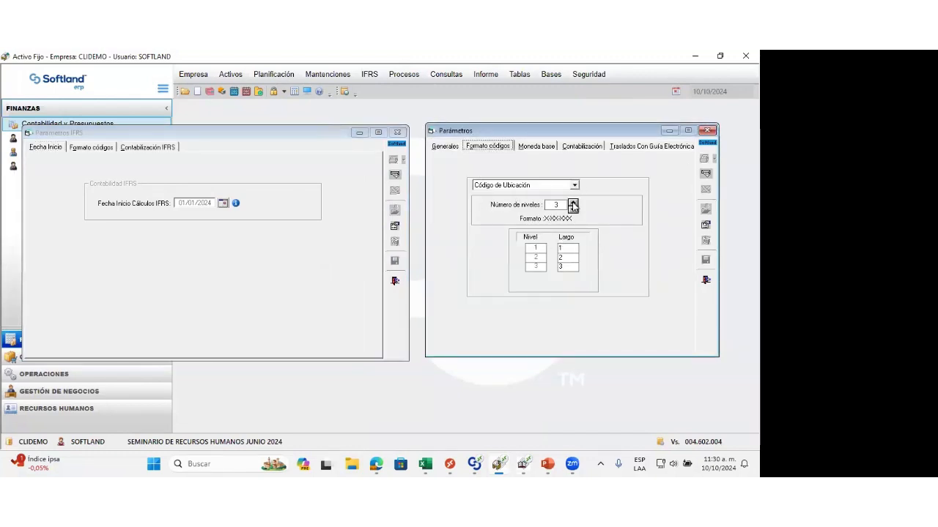
{"action": "left_click", "coordinate": [542, 148]}
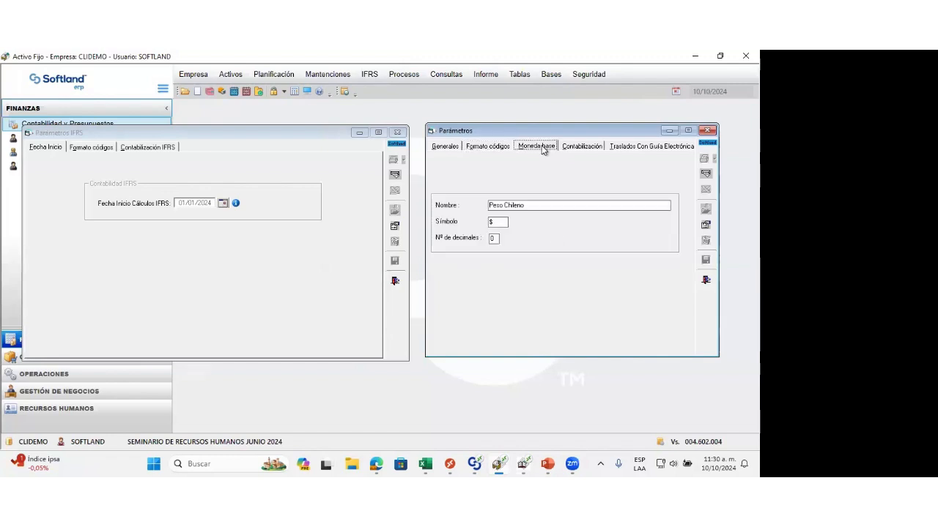
{"action": "left_click", "coordinate": [590, 149]}
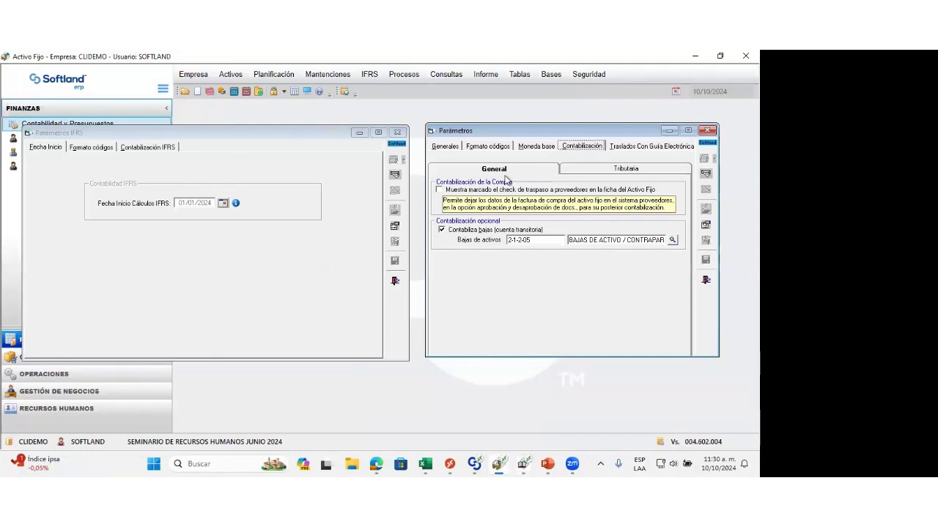
{"action": "left_click", "coordinate": [581, 170]}
{"action": "left_click", "coordinate": [498, 172]}
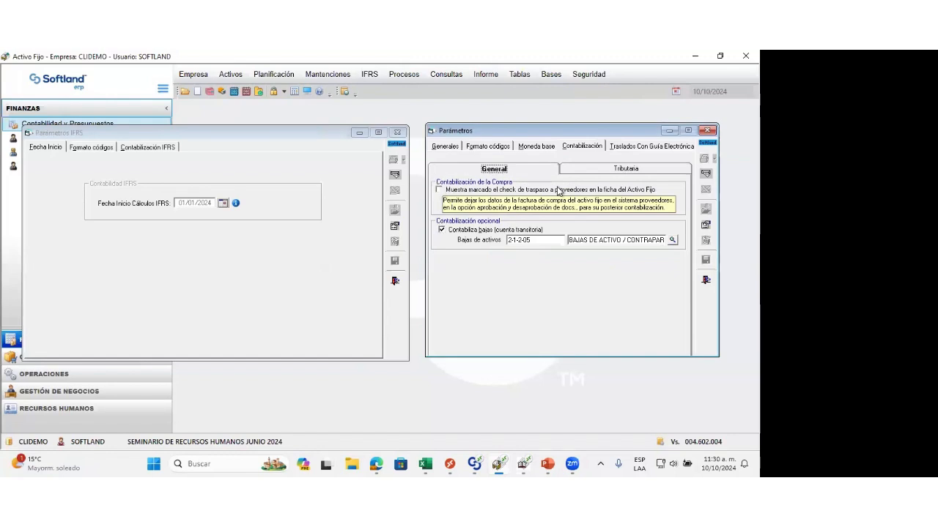
{"action": "left_click", "coordinate": [594, 174]}
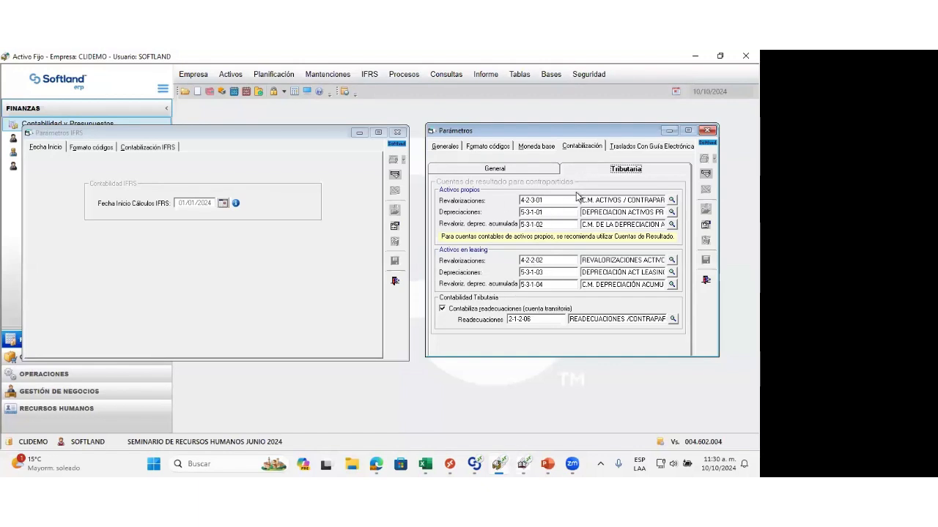
{"action": "left_click", "coordinate": [631, 147]}
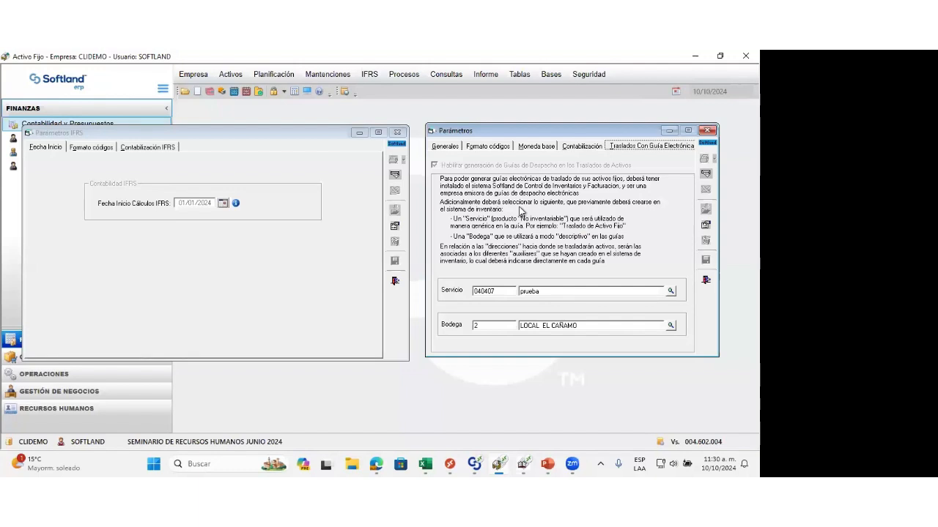
Step: Review the code format and IFRS accounting settings in Parámetros IFRS, and close both parameter windows
{"action": "left_click", "coordinate": [88, 148]}
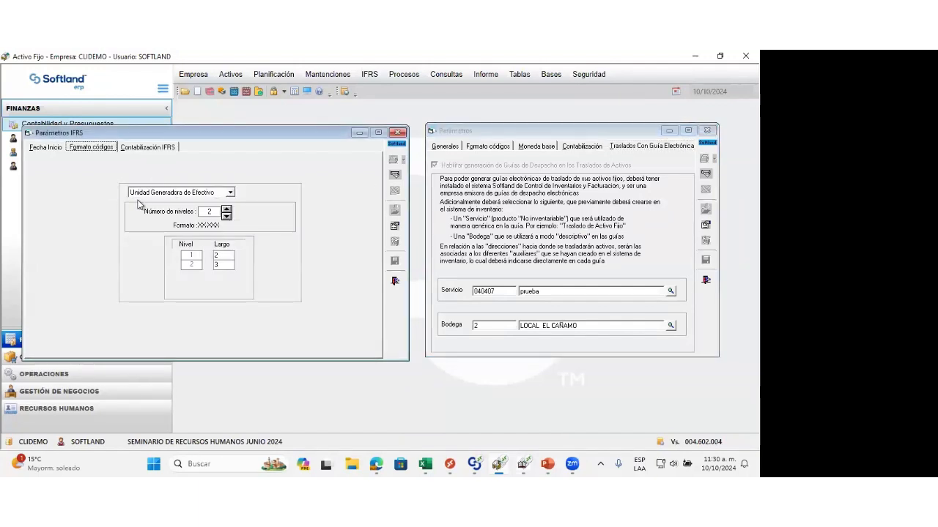
{"action": "left_click", "coordinate": [137, 149]}
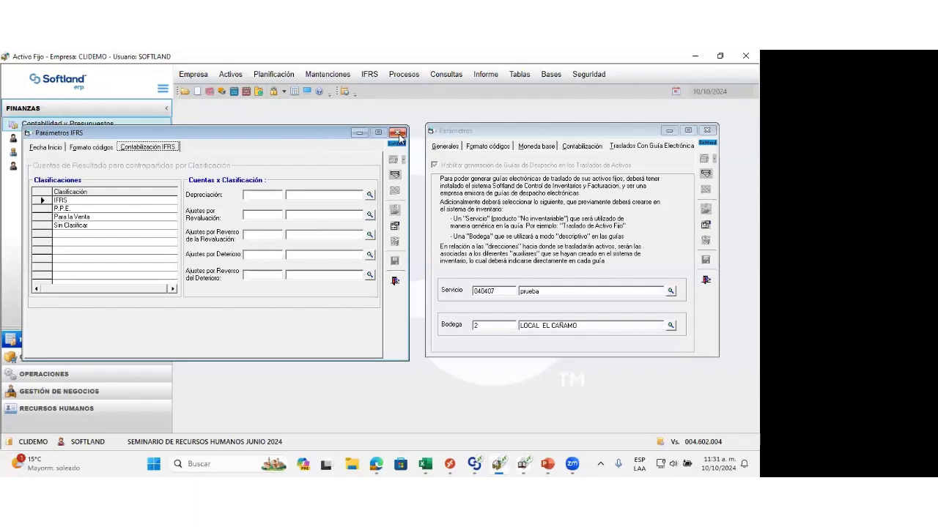
{"action": "left_click", "coordinate": [706, 282]}
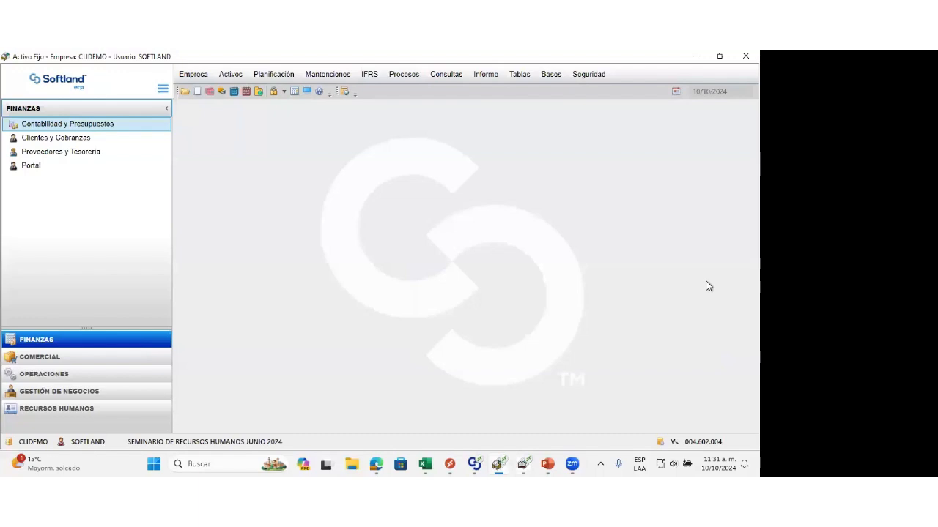
Step: Consult the monthly IPC index table for the years 2023 and 2024, and close it
{"action": "left_click", "coordinate": [517, 77]}
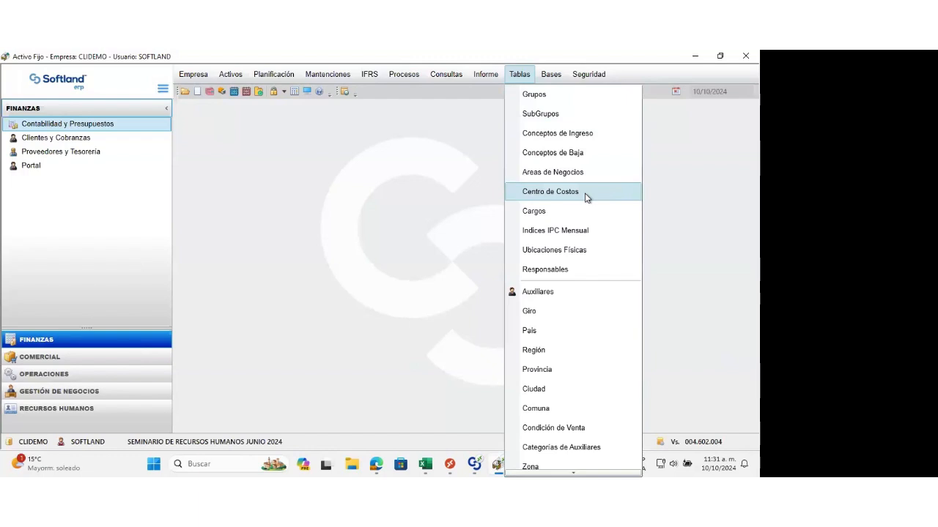
{"action": "left_click", "coordinate": [565, 232]}
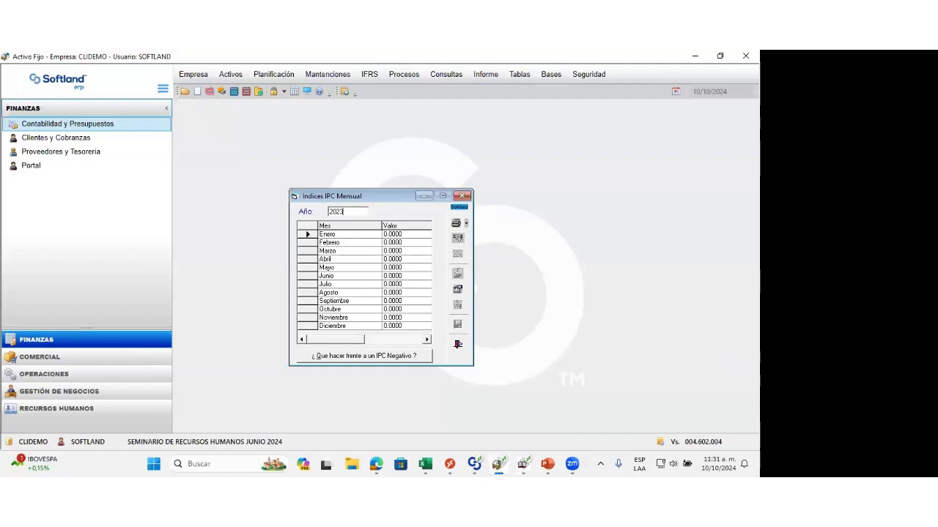
{"action": "key", "text": "Tab"}
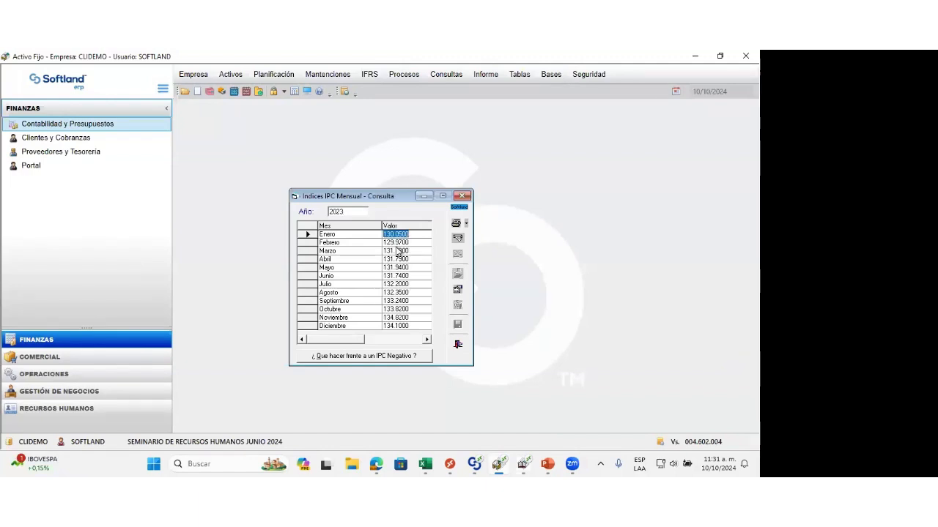
{"action": "key", "text": "shift+Tab"}
{"action": "type", "text": "2024"}
{"action": "key", "text": "Tab"}
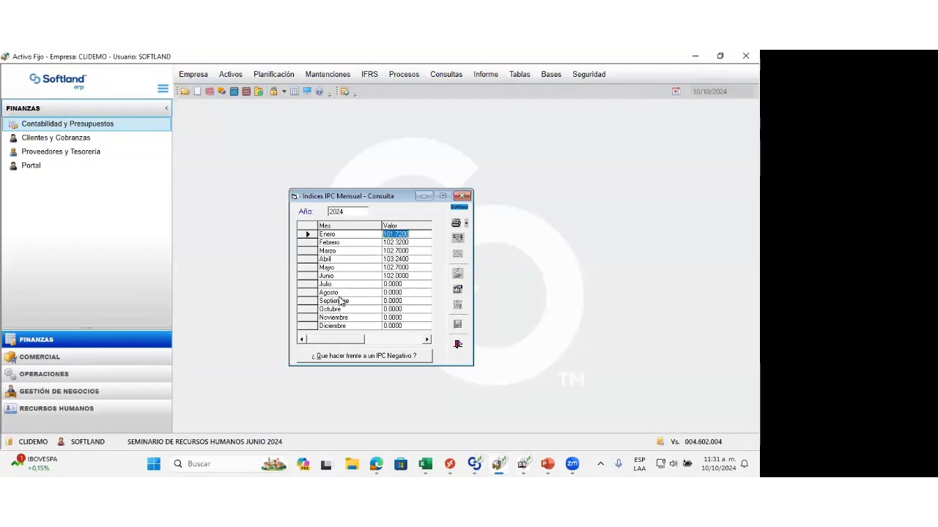
{"action": "left_click", "coordinate": [457, 346]}
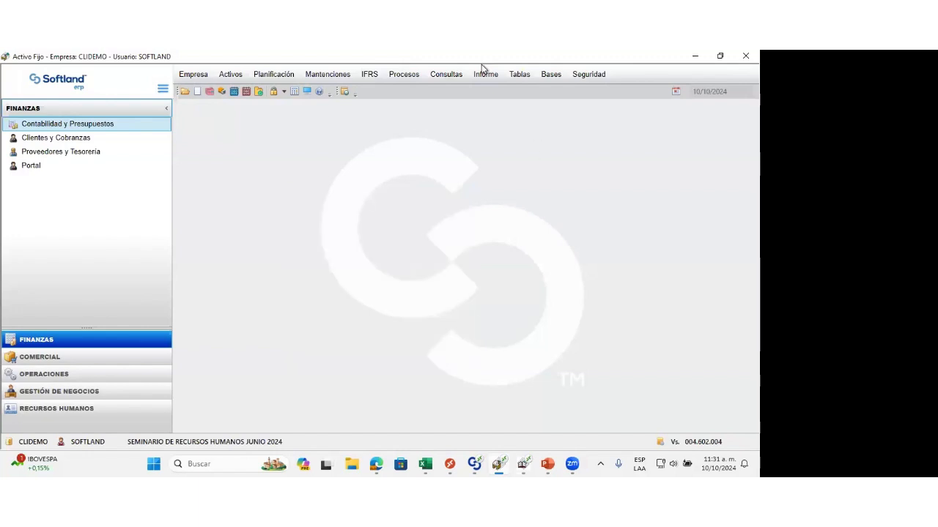
Step: Open the Ficha de Activos, search all assets and load the record COMPRA PERIODO
{"action": "left_click", "coordinate": [230, 74]}
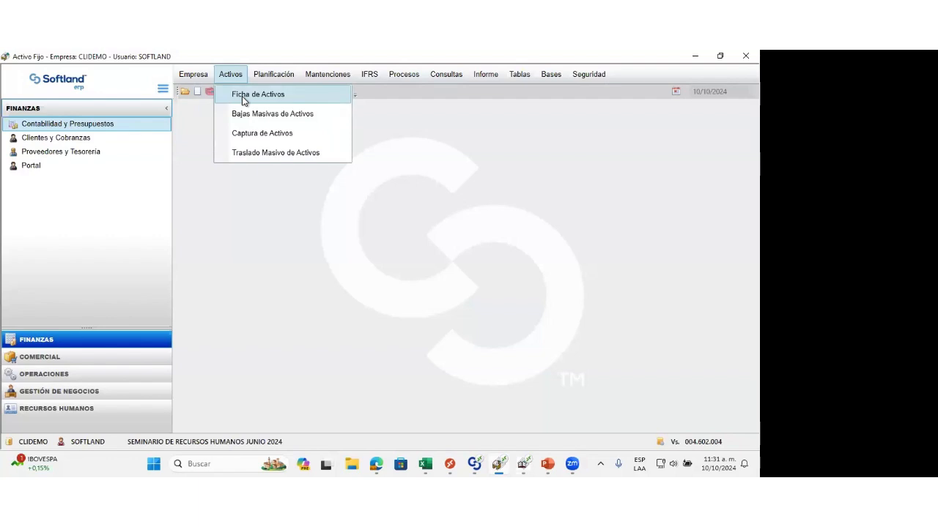
{"action": "left_click", "coordinate": [244, 95]}
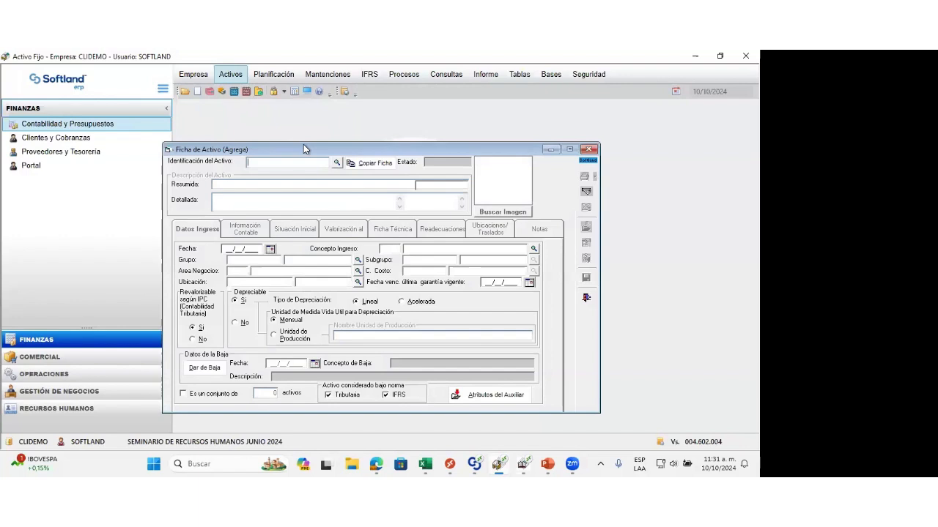
{"action": "left_click", "coordinate": [336, 162]}
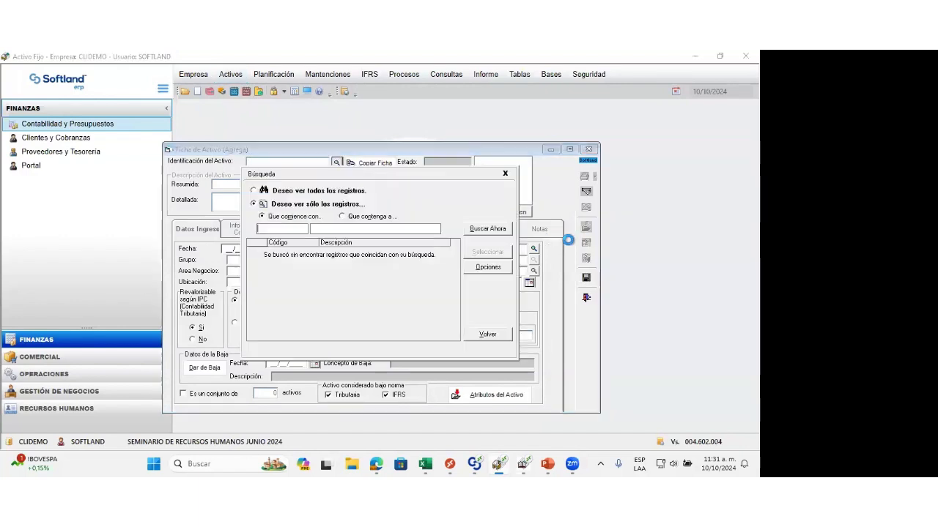
{"action": "left_click", "coordinate": [488, 229]}
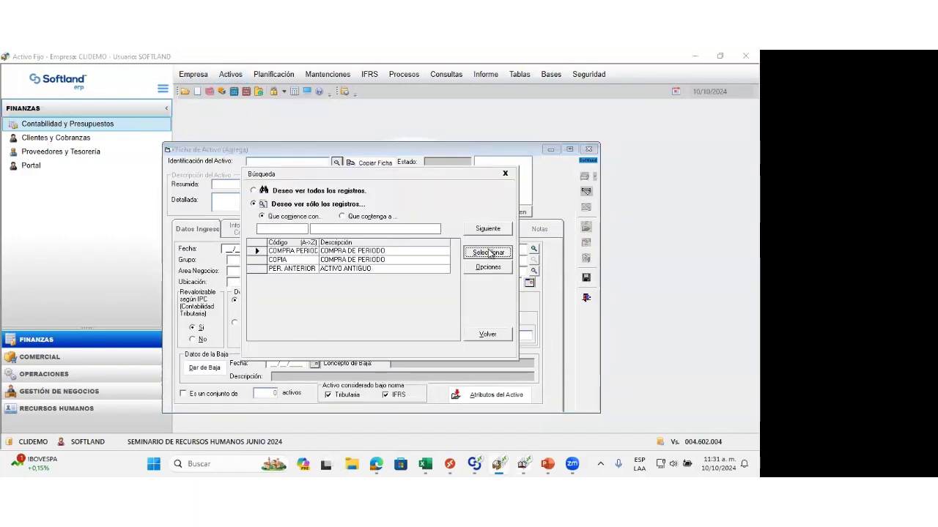
{"action": "left_click", "coordinate": [487, 251]}
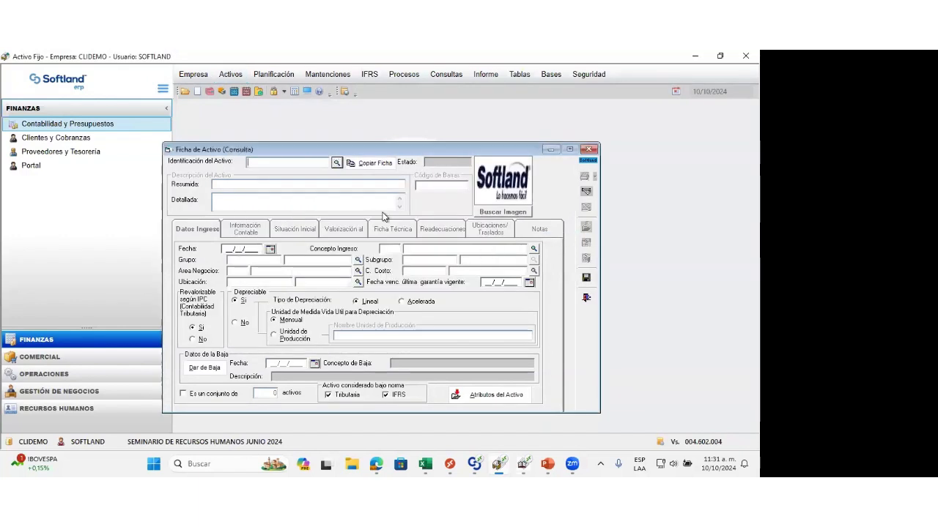
Step: Review the asset's accounting information and initial situation, and calculate its Tributaria valuation at 07/2024
{"action": "left_click", "coordinate": [248, 233]}
{"action": "left_click", "coordinate": [297, 232]}
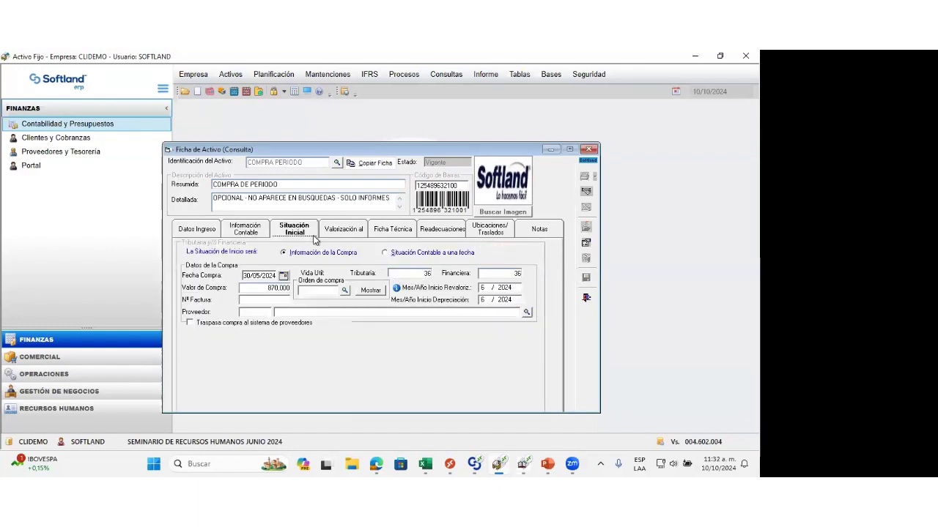
{"action": "left_click", "coordinate": [342, 236]}
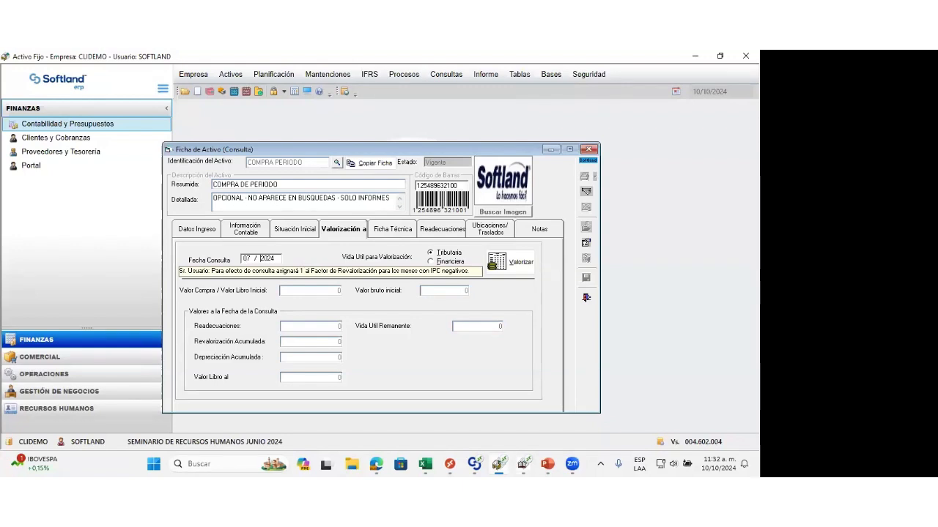
{"action": "left_click", "coordinate": [522, 267]}
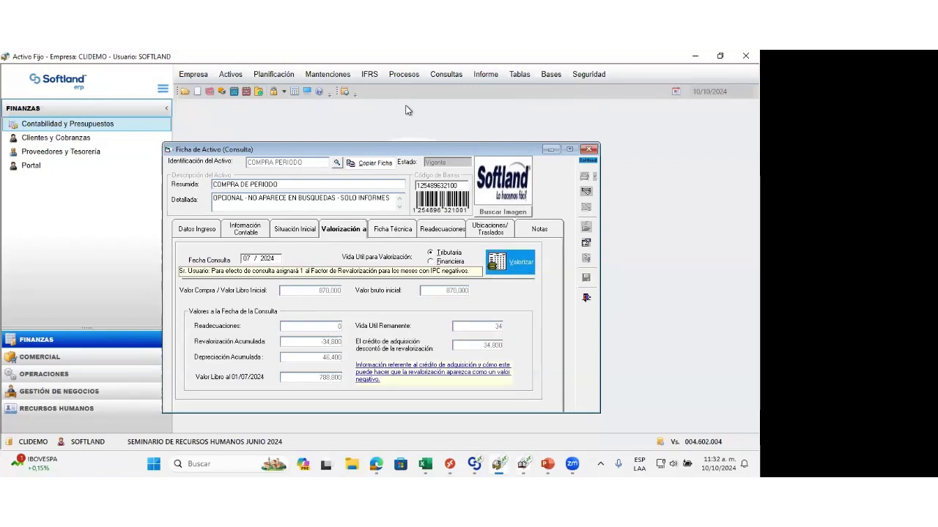
Step: Open the Ficha de Activos - IFRS, move it below the tax record's header, and load the asset COMPRA PERIODO
{"action": "left_click", "coordinate": [371, 76]}
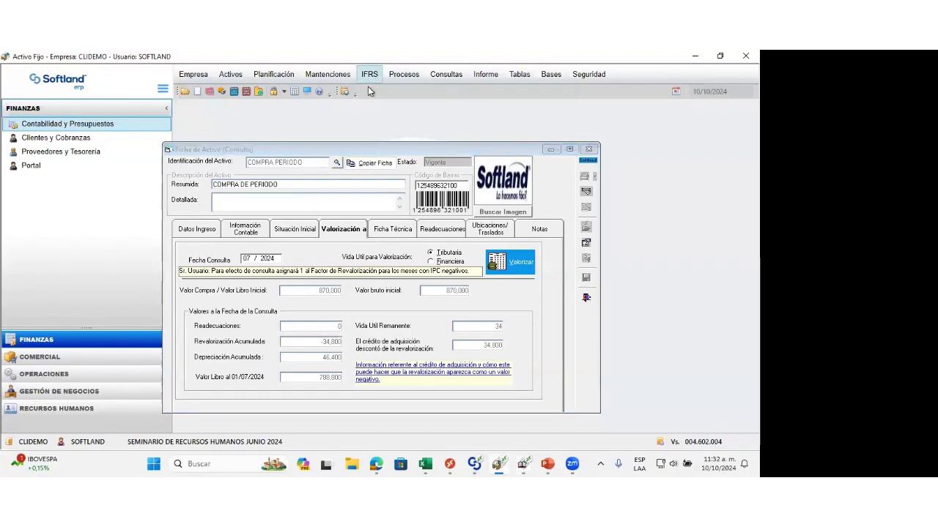
{"action": "left_click", "coordinate": [398, 98]}
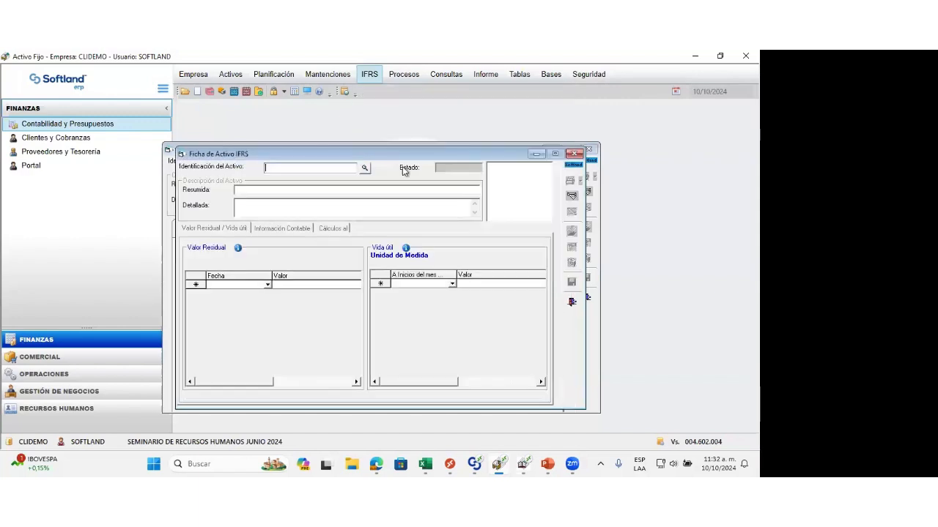
{"action": "left_click_drag", "start_coordinate": [382, 153], "coordinate": [433, 228]}
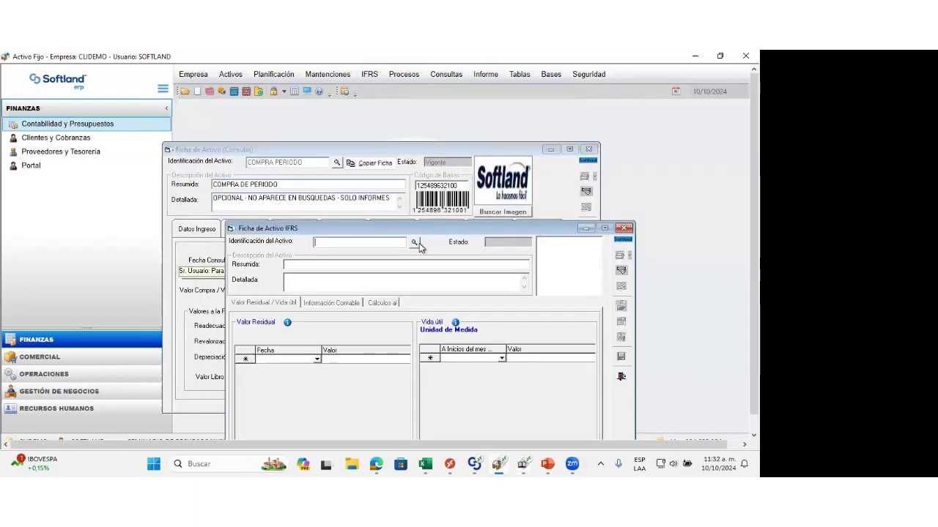
{"action": "left_click", "coordinate": [414, 243]}
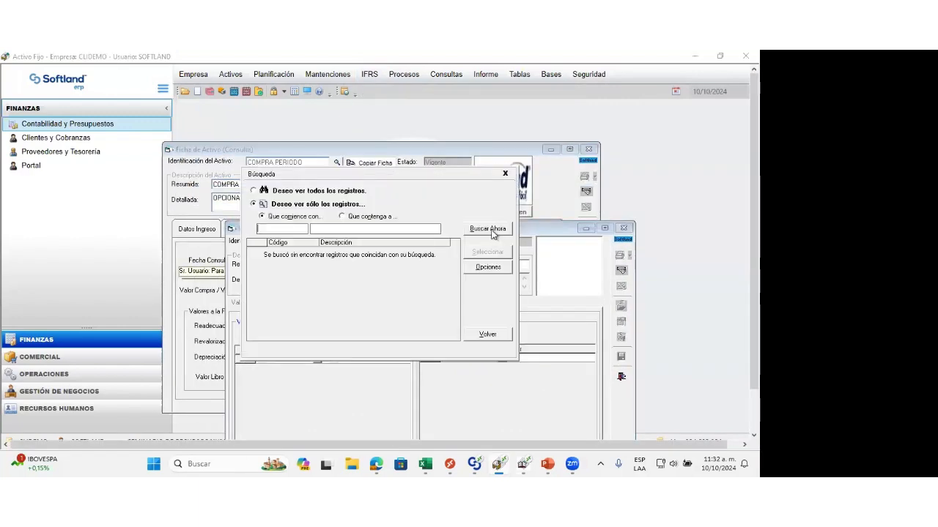
{"action": "left_click", "coordinate": [491, 232]}
{"action": "left_click", "coordinate": [487, 251]}
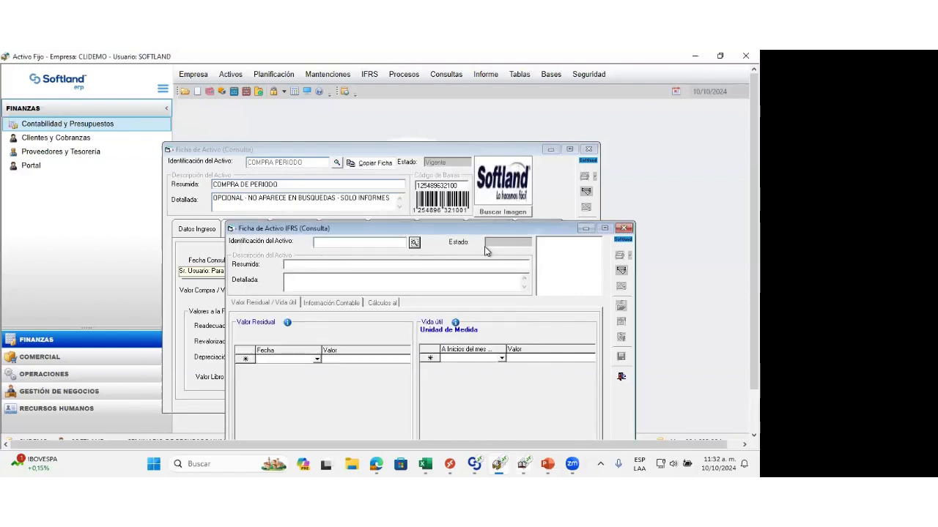
Step: Review the asset's IFRS accounting information and calculate its IFRS valuation at 31/07/2024
{"action": "left_click", "coordinate": [334, 304]}
{"action": "left_click_drag", "start_coordinate": [437, 225], "coordinate": [432, 138]}
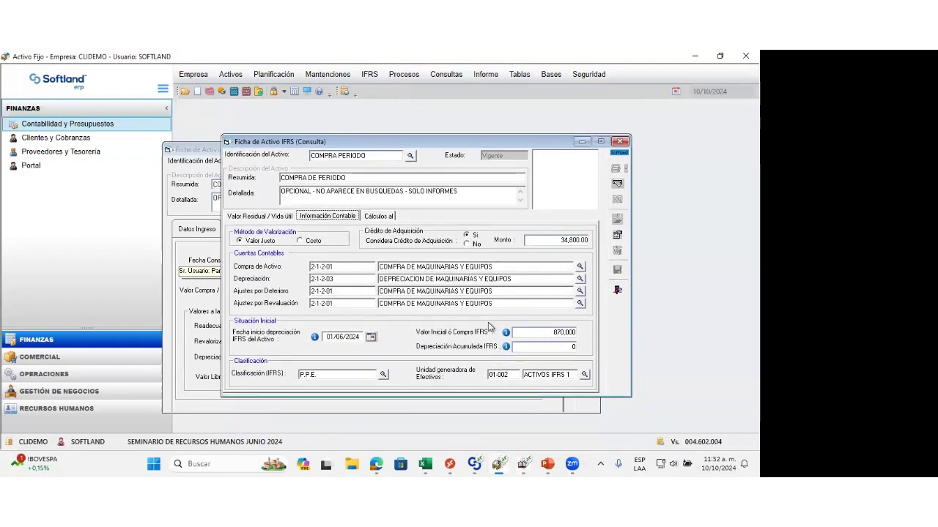
{"action": "left_click", "coordinate": [377, 218]}
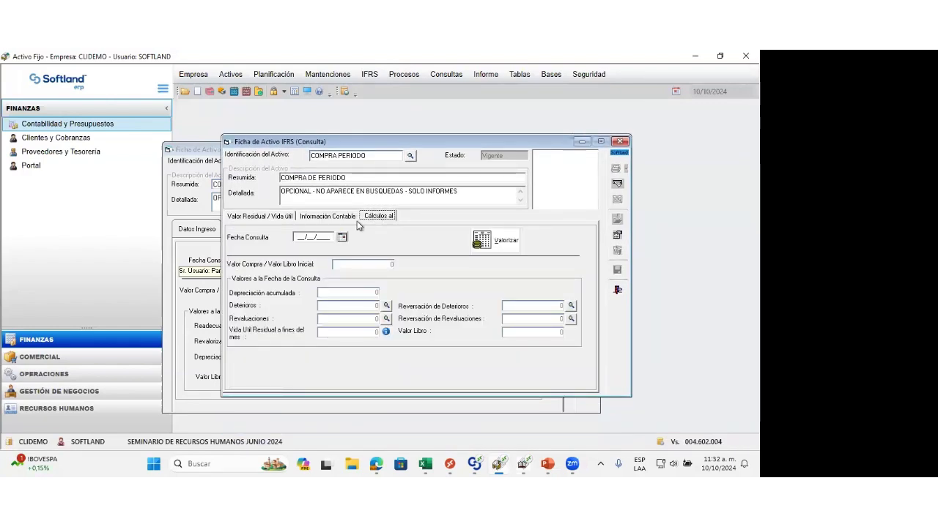
{"action": "left_click", "coordinate": [309, 237]}
{"action": "type", "text": "31/01/2024"}
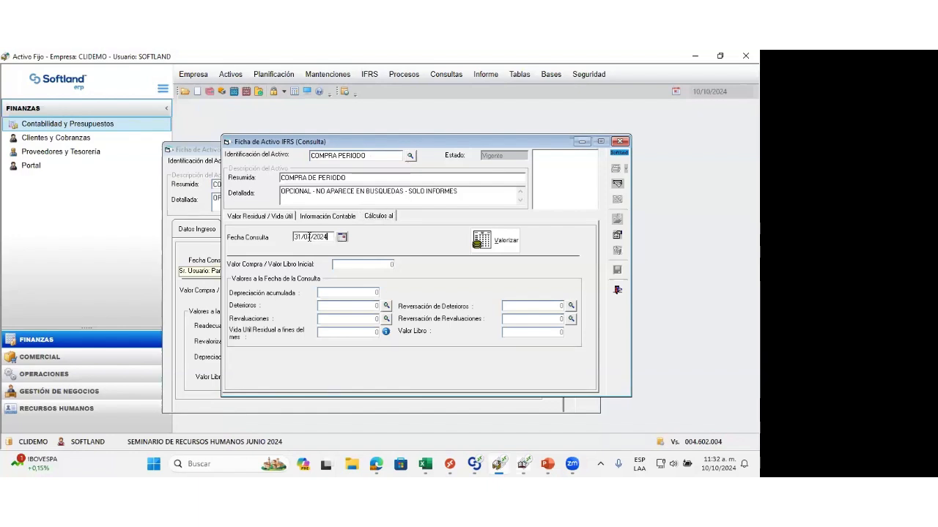
{"action": "left_click", "coordinate": [495, 240]}
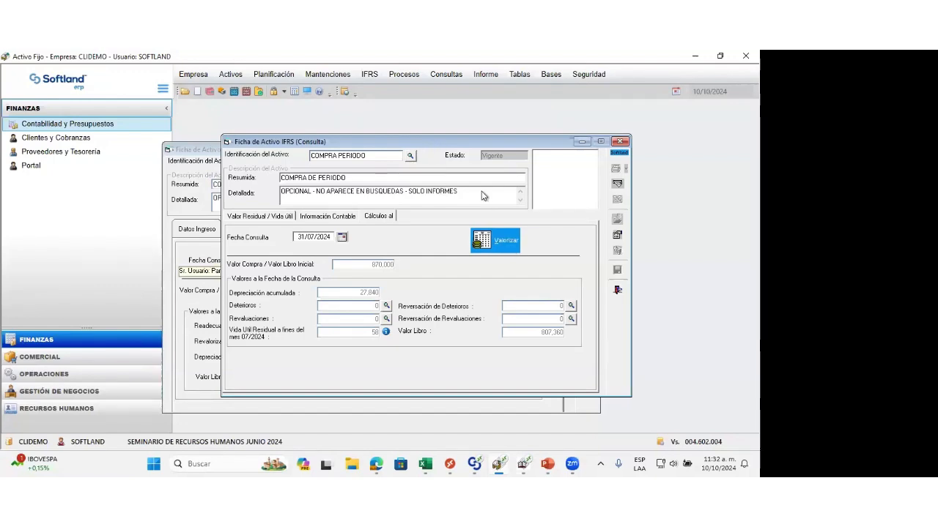
Step: Arrange the tax and IFRS asset records to compare their valuations, and close both records without saving
{"action": "left_click_drag", "start_coordinate": [432, 141], "coordinate": [507, 171]}
{"action": "left_click_drag", "start_coordinate": [307, 155], "coordinate": [183, 126]}
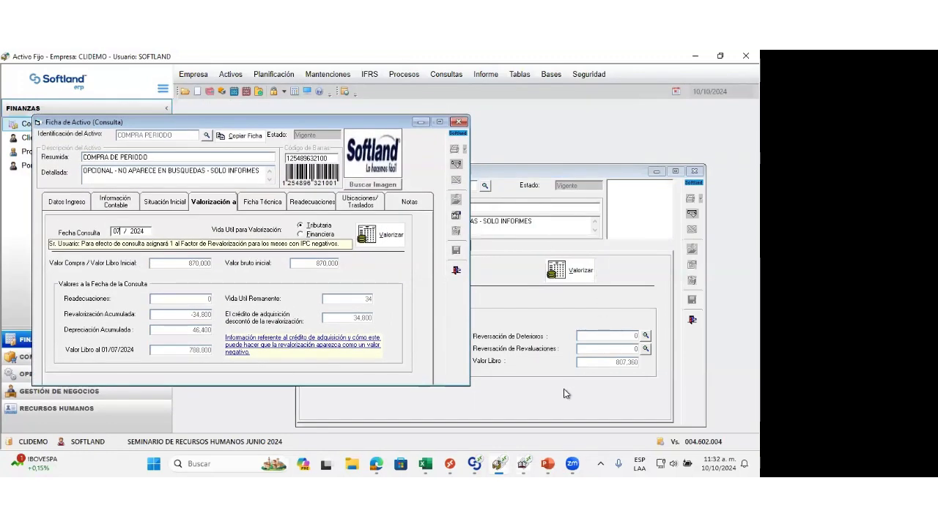
{"action": "left_click", "coordinate": [504, 413]}
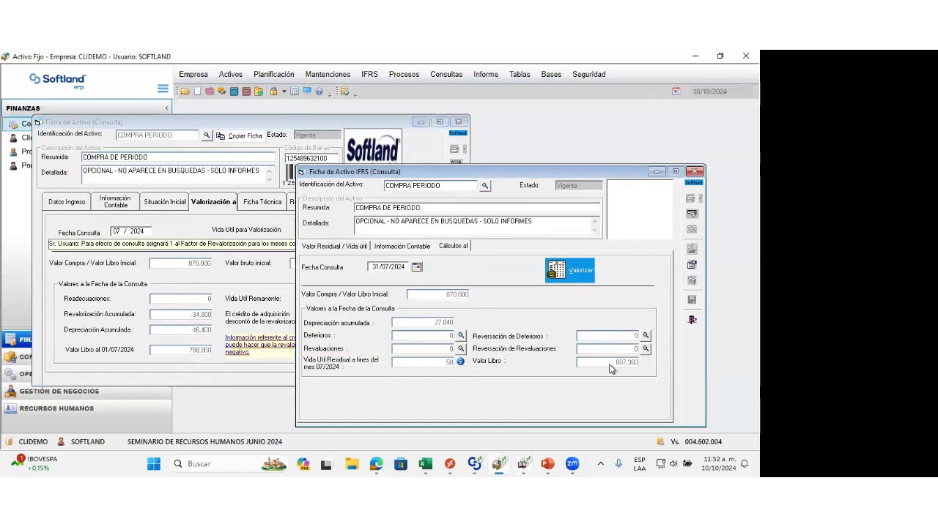
{"action": "left_click", "coordinate": [693, 322]}
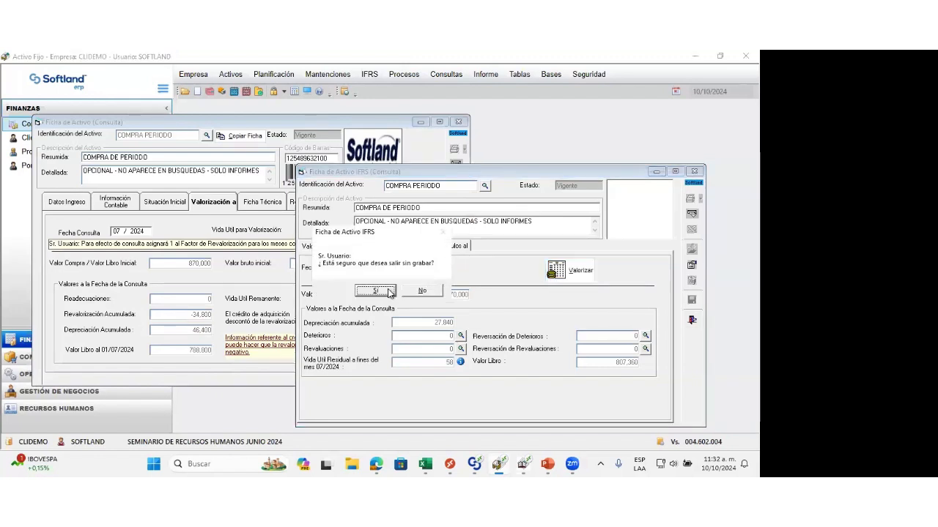
{"action": "left_click", "coordinate": [375, 291]}
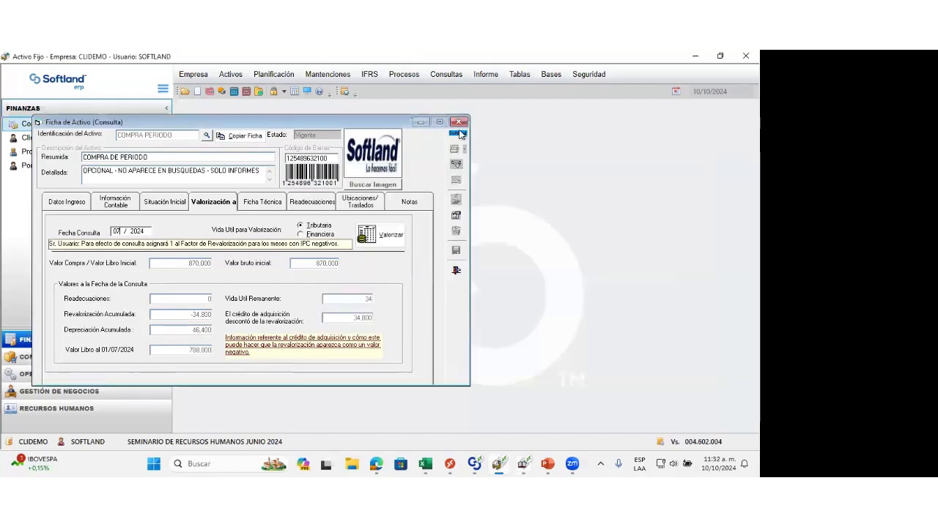
{"action": "left_click", "coordinate": [459, 122]}
{"action": "left_click", "coordinate": [458, 123]}
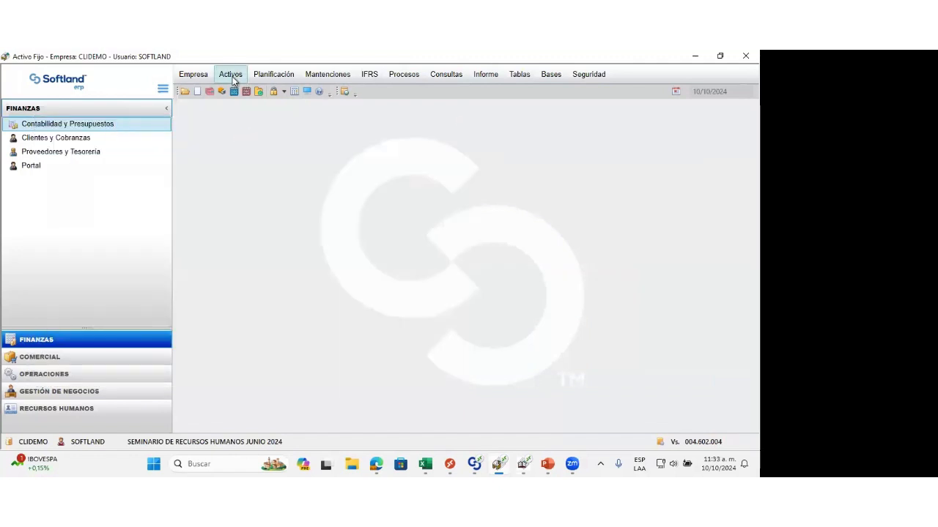
Step: Open Tipos de Mantenciones from the planning options, narrow the Código column to read the maintenance names, and close the list
{"action": "left_click", "coordinate": [230, 74]}
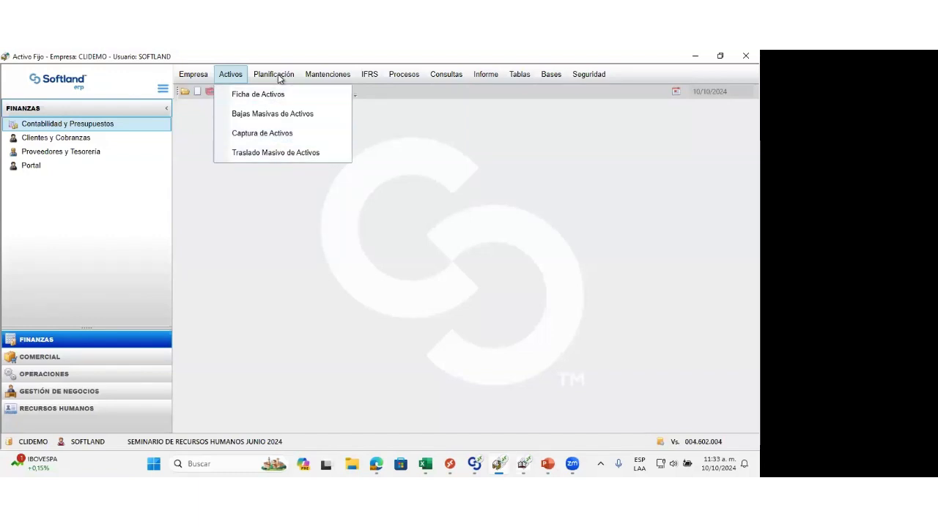
{"action": "mouse_move", "coordinate": [280, 76]}
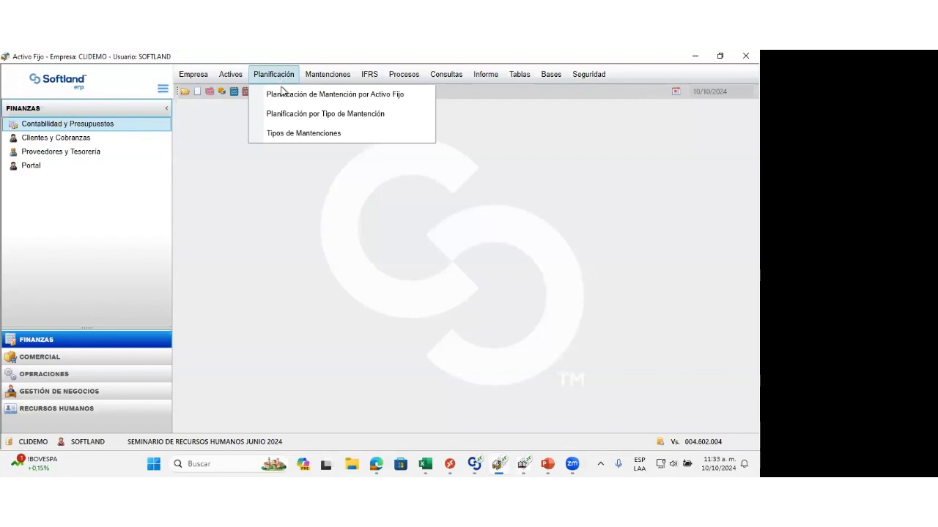
{"action": "left_click", "coordinate": [295, 140]}
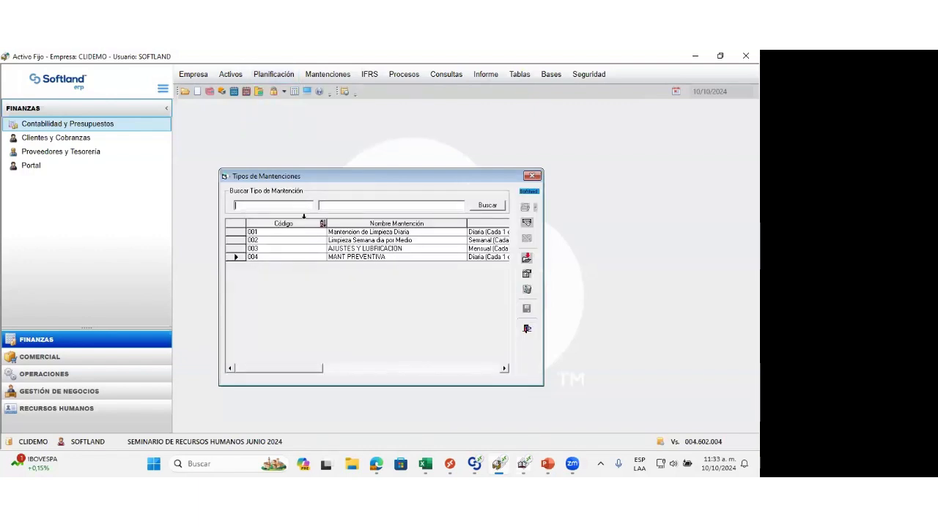
{"action": "left_click_drag", "start_coordinate": [283, 225], "coordinate": [285, 225]}
{"action": "left_click", "coordinate": [388, 248]}
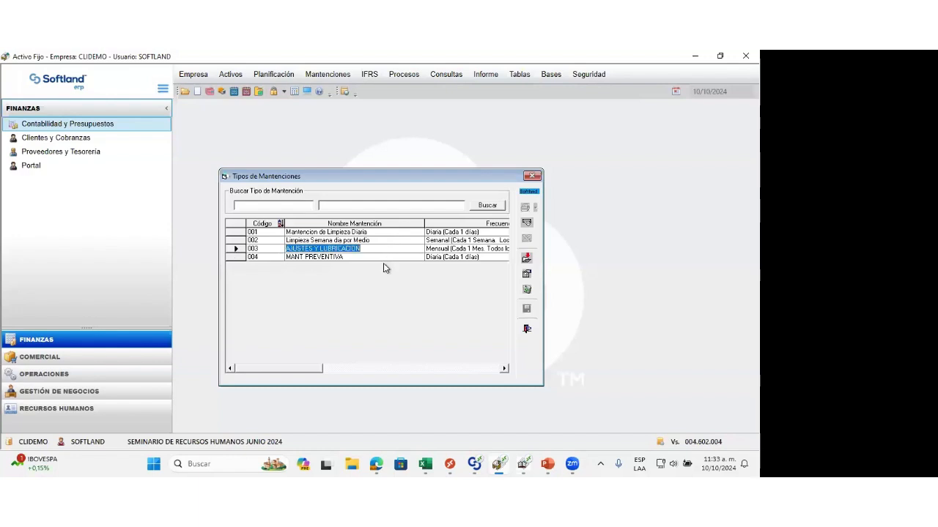
{"action": "left_click", "coordinate": [526, 330]}
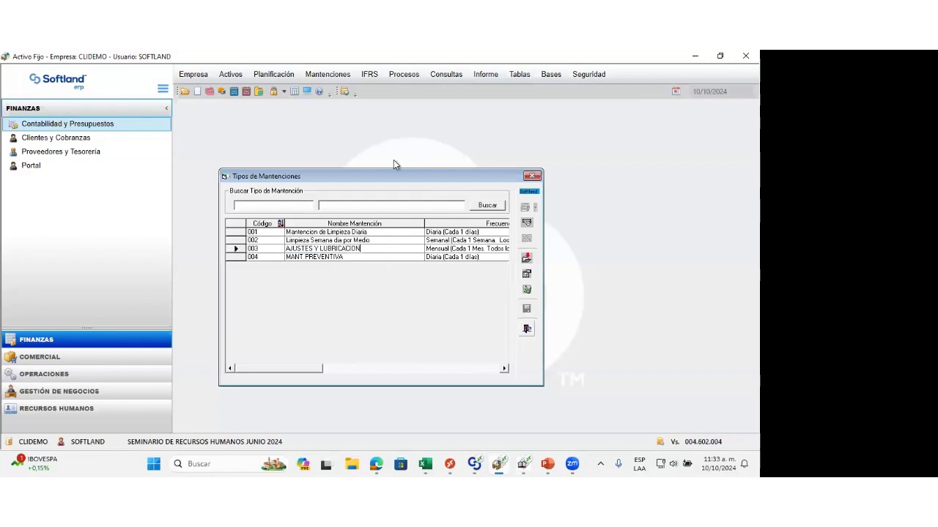
Step: In Deterioros / Revaluaciones y Valor Justo IFRS, examine a new impairment entry for cash-generating unit 01-002, ACTIVOS IFRS 1, and close it without saving
{"action": "left_click", "coordinate": [281, 79]}
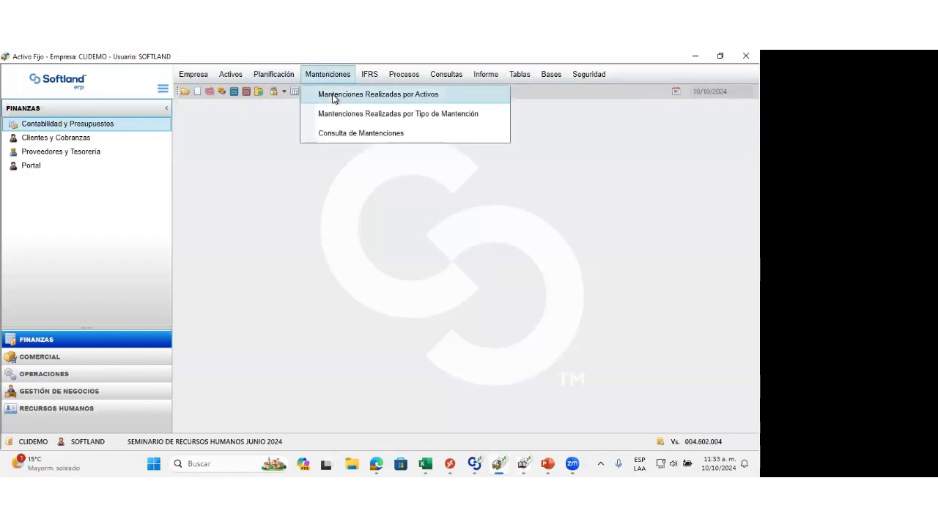
{"action": "mouse_move", "coordinate": [369, 79]}
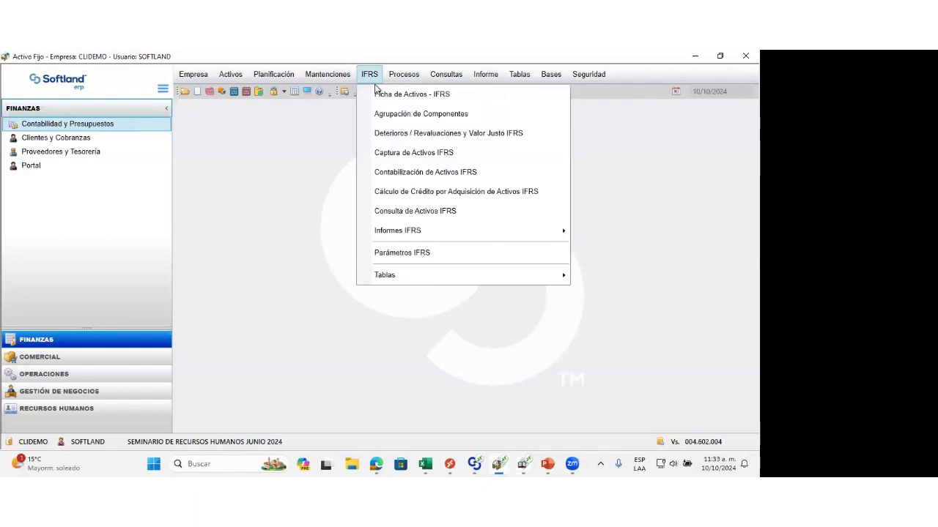
{"action": "left_click", "coordinate": [411, 134]}
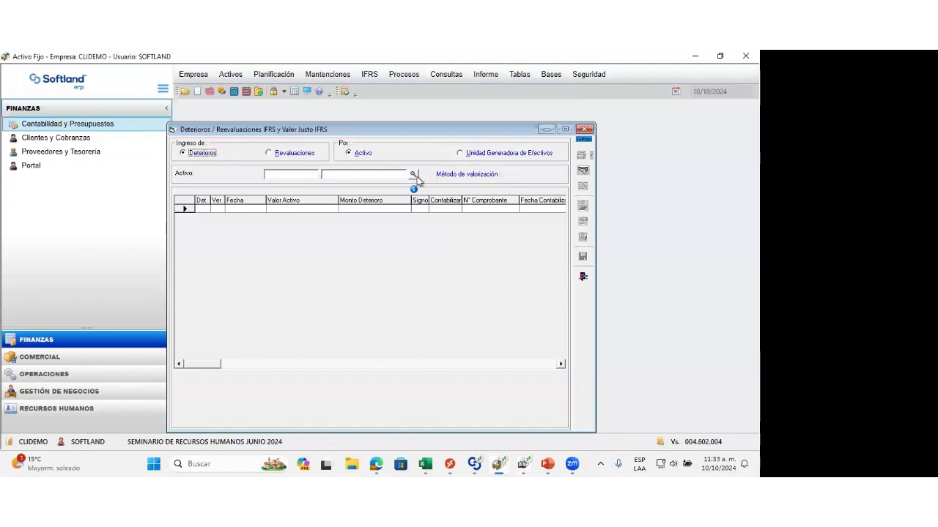
{"action": "left_click", "coordinate": [460, 154]}
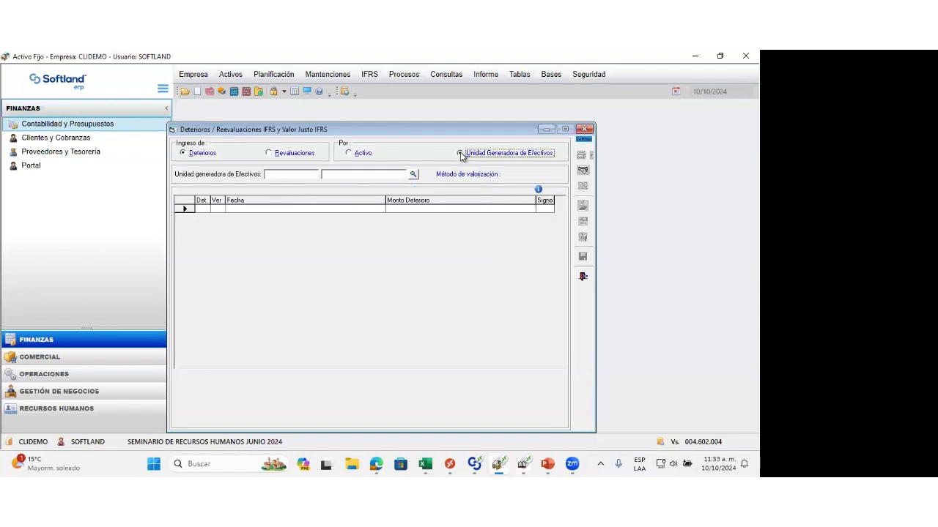
{"action": "left_click", "coordinate": [415, 174]}
{"action": "left_click", "coordinate": [488, 229]}
{"action": "left_click", "coordinate": [493, 255]}
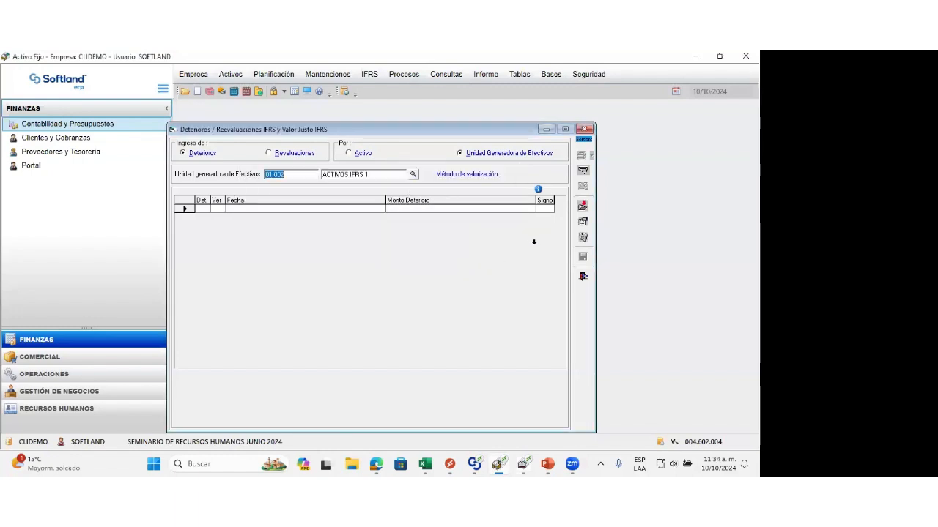
{"action": "left_click", "coordinate": [582, 206]}
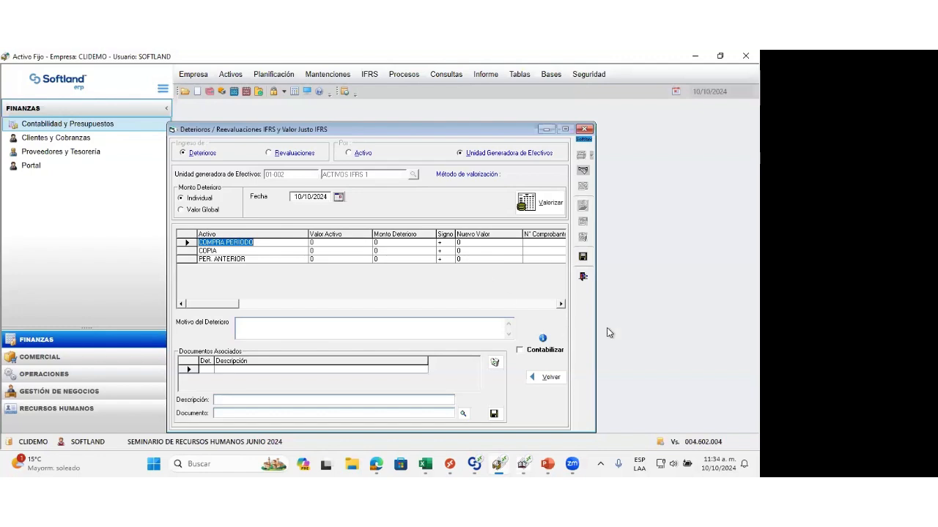
{"action": "left_click", "coordinate": [582, 277]}
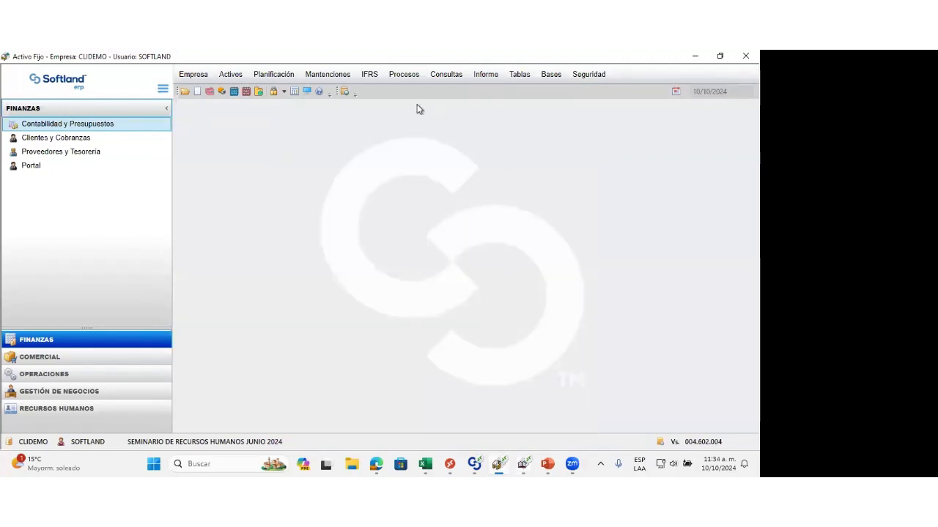
Step: Start Contabilización de Activos Tributarios for all business areas with the period 01/01/2024 to 29/02/2024, and advance to the voucher parameters
{"action": "left_click", "coordinate": [370, 76]}
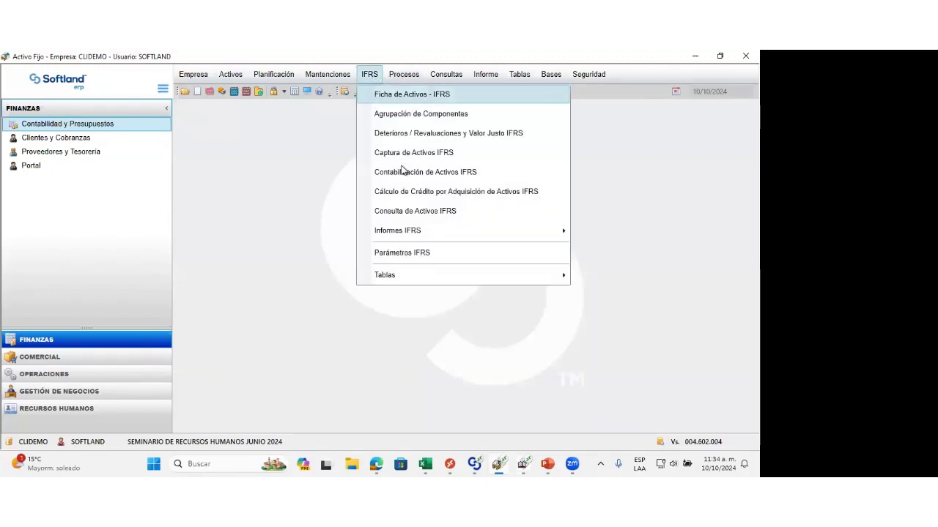
{"action": "left_click", "coordinate": [403, 75]}
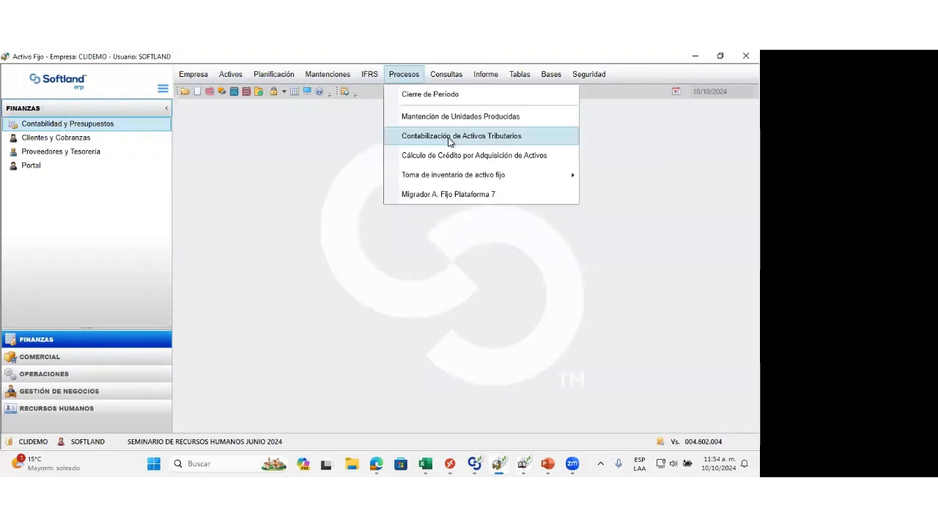
{"action": "left_click", "coordinate": [449, 139]}
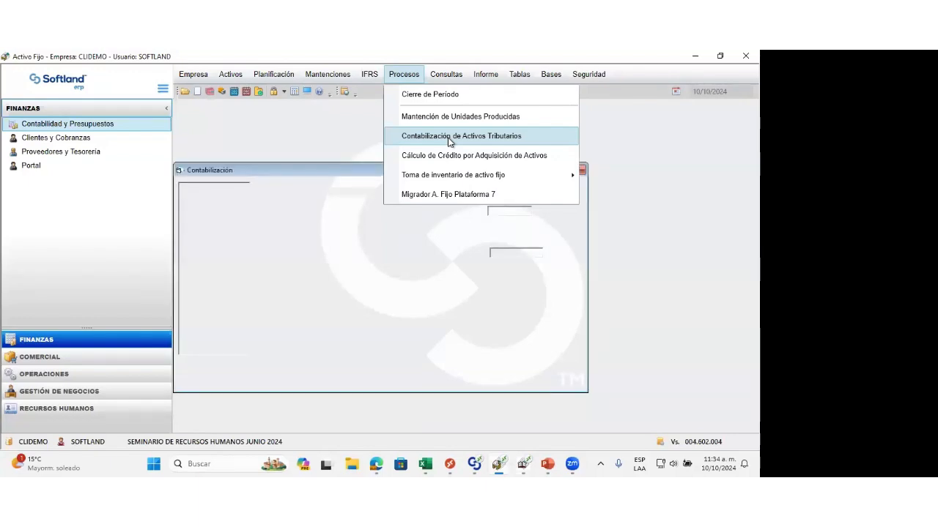
{"action": "type", "text": "0101"}
{"action": "key", "text": "Tab"}
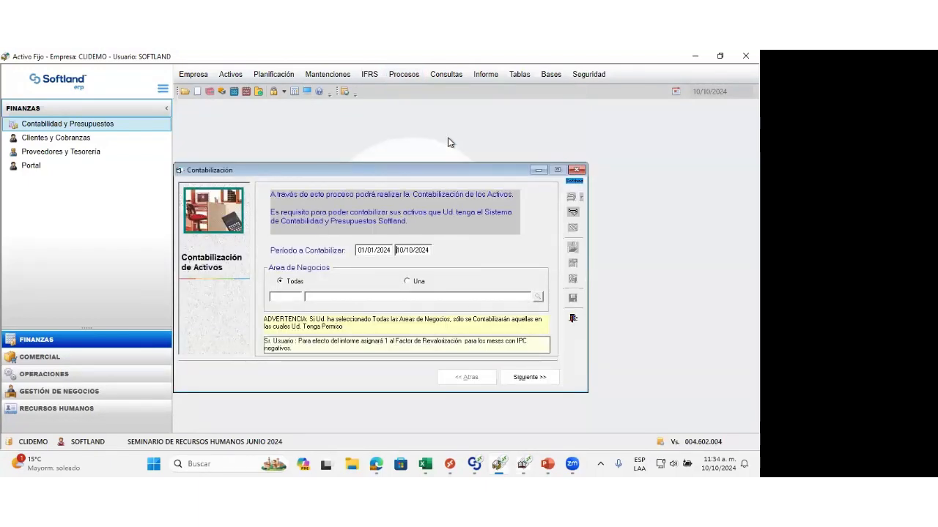
{"action": "type", "text": "29/02"}
{"action": "key", "text": "Tab"}
{"action": "left_click", "coordinate": [515, 378]}
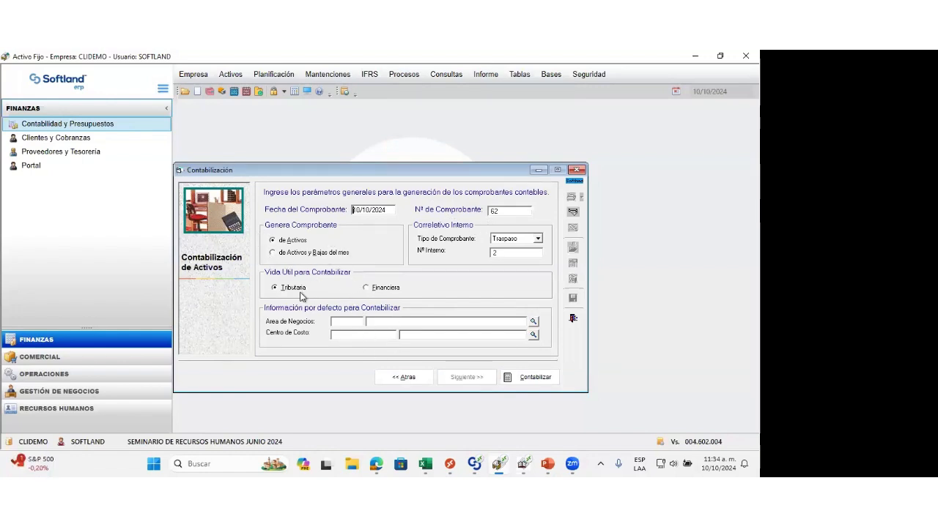
Step: Set default business area 001 and cost center 002, and generate the Tributaria accounting voucher for the assets
{"action": "left_click", "coordinate": [342, 321]}
{"action": "type", "text": "001"}
{"action": "type", "text": "002"}
{"action": "left_click", "coordinate": [540, 378]}
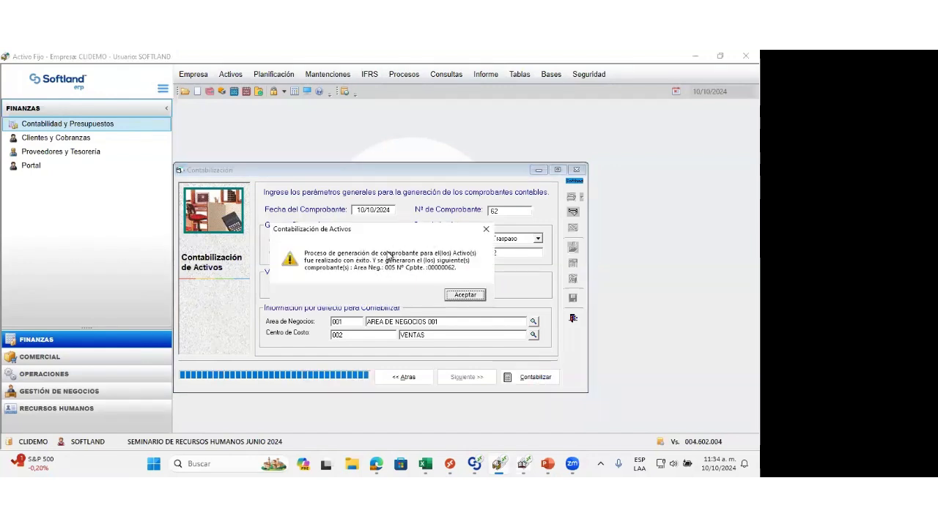
{"action": "left_click_drag", "start_coordinate": [363, 233], "coordinate": [361, 199]}
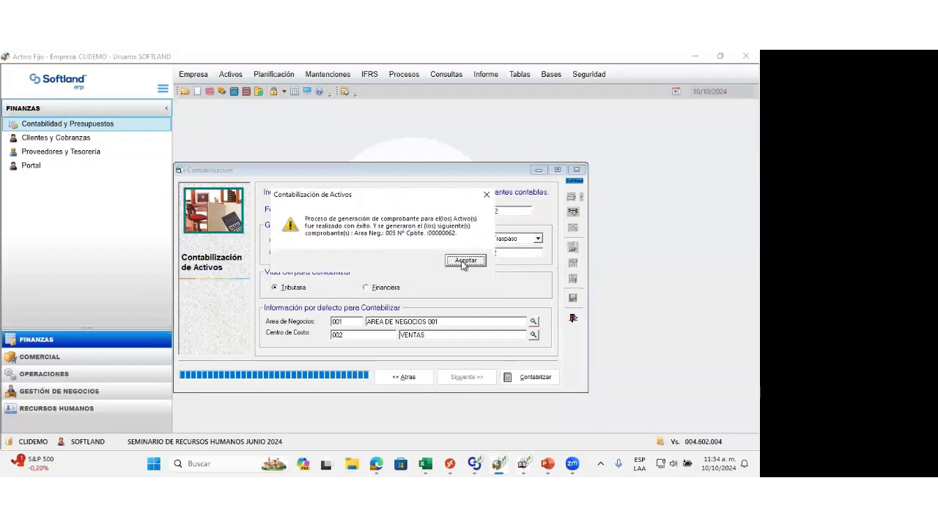
{"action": "left_click", "coordinate": [465, 262]}
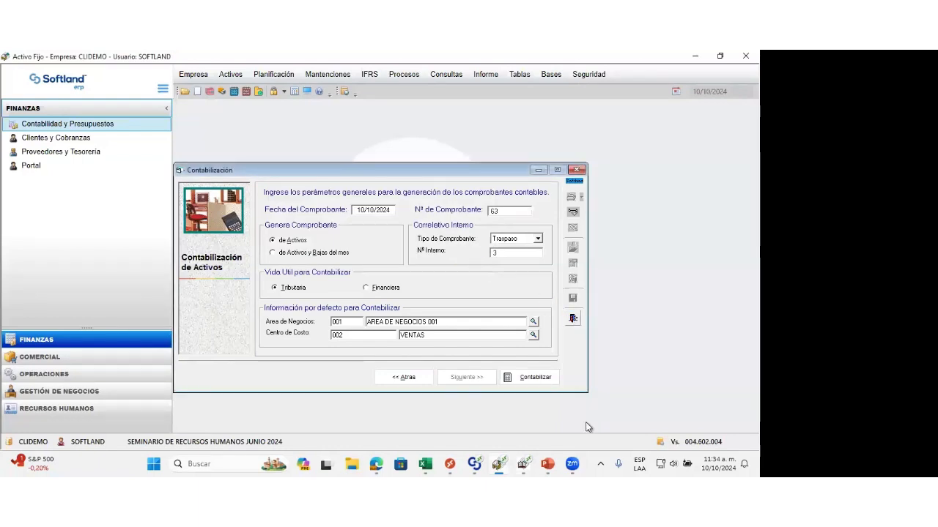
Step: Switch to Contabilidad y Presupuestos, consult voucher 00000062 of business area 005, and close it
{"action": "mouse_move", "coordinate": [521, 464]}
{"action": "left_click", "coordinate": [527, 429]}
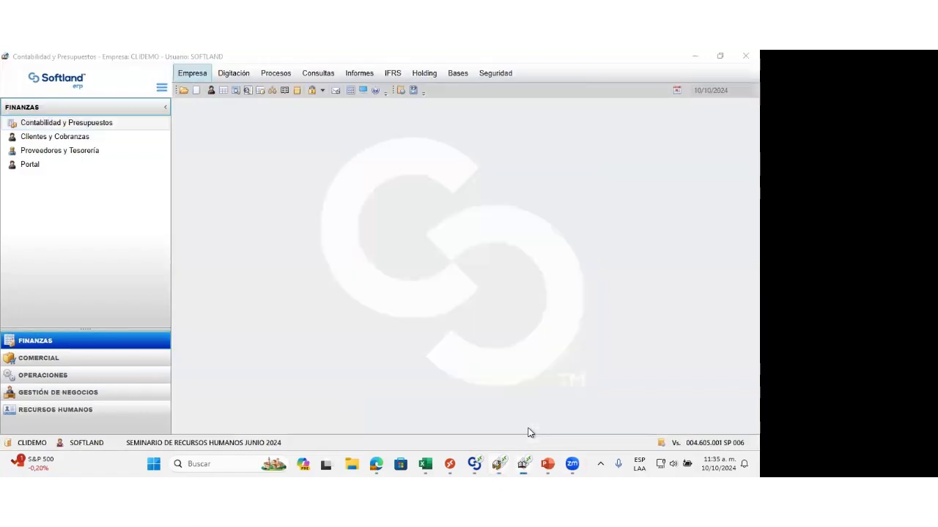
{"action": "left_click", "coordinate": [223, 91]}
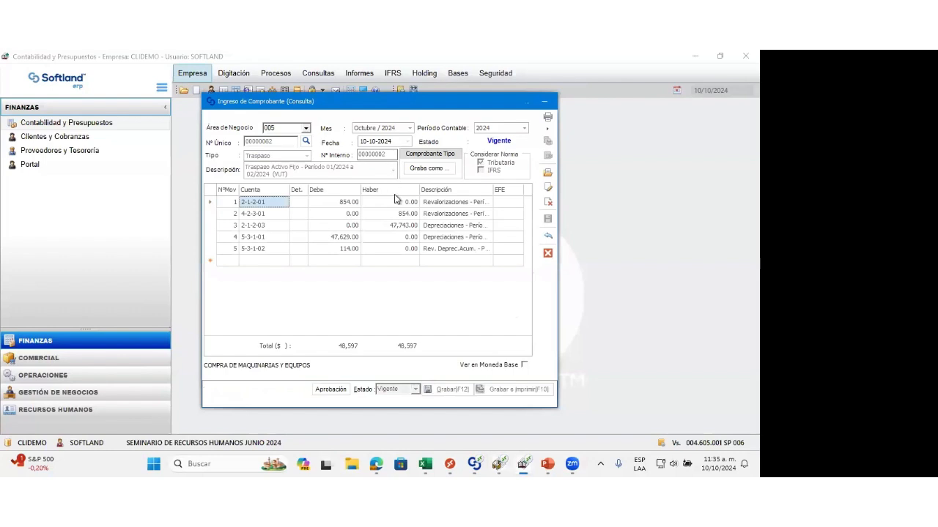
{"action": "left_click", "coordinate": [546, 254]}
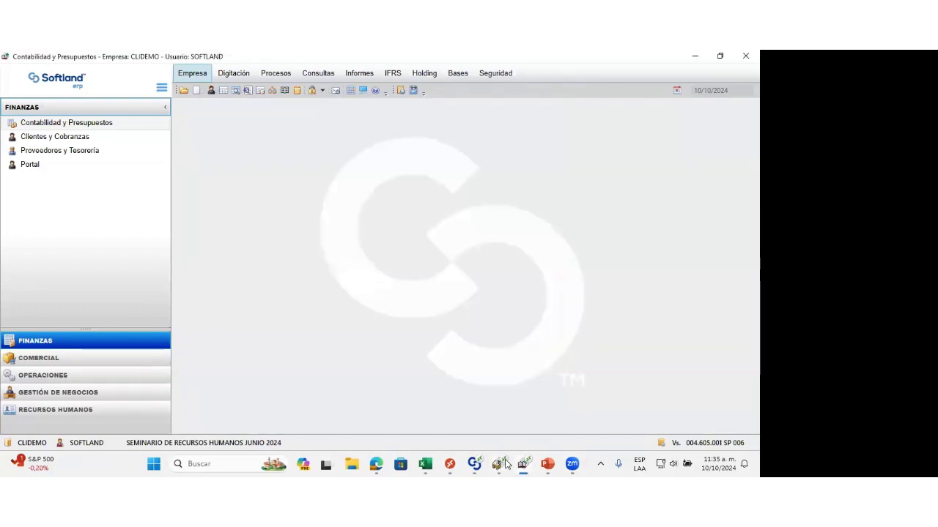
Step: Return to Activo Fijo, close the Contabilización window, and open the report Maestro de Activo Fijo con Valorización al
{"action": "left_click", "coordinate": [498, 403]}
{"action": "left_click", "coordinate": [585, 171]}
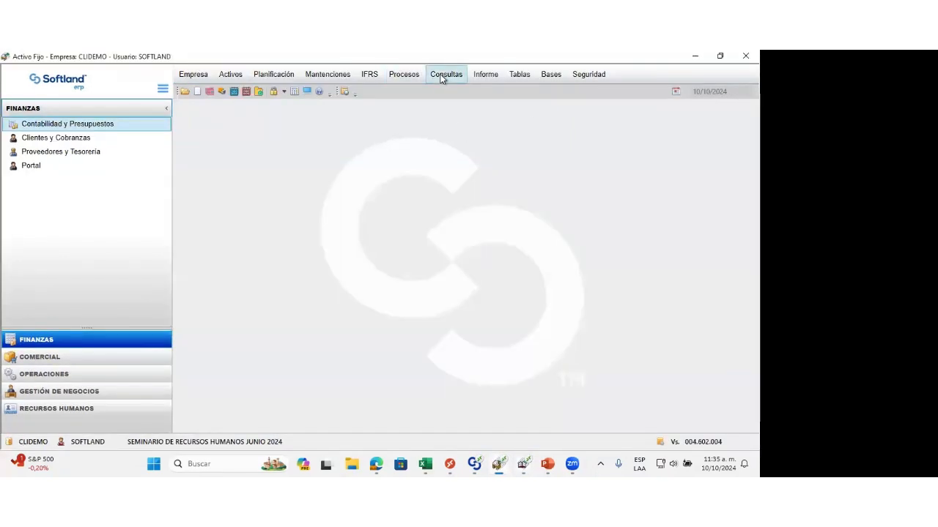
{"action": "left_click", "coordinate": [441, 75]}
{"action": "left_click", "coordinate": [473, 75]}
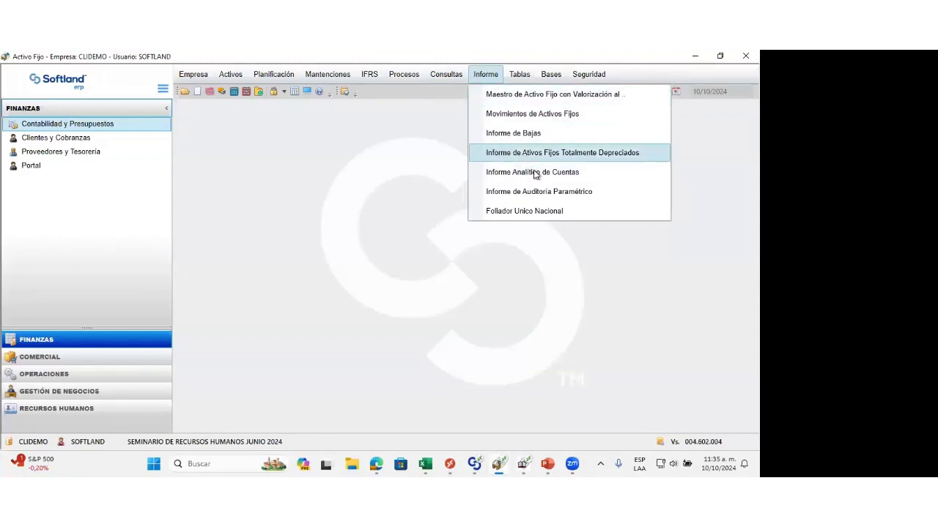
{"action": "left_click", "coordinate": [518, 100]}
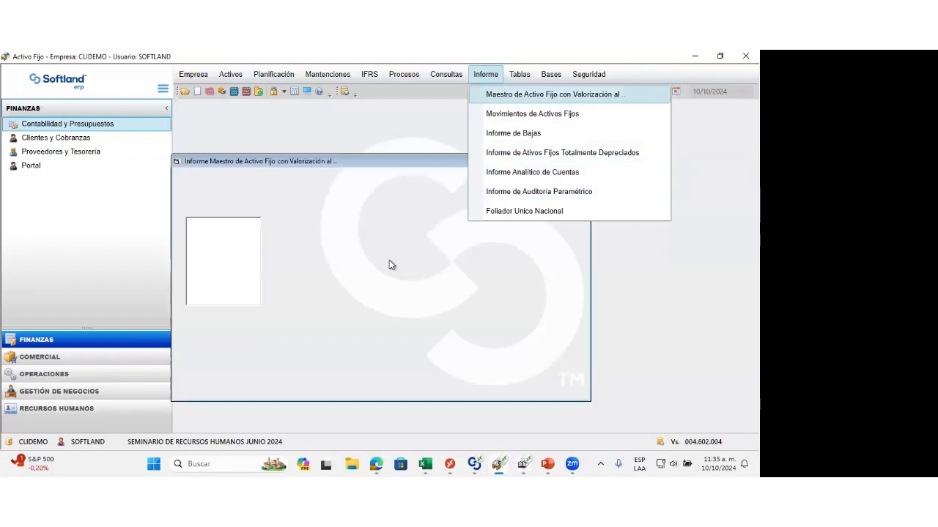
Step: Look through the parametric report formats from AMP to PRUEBAMP available for a valuation at a single date
{"action": "left_click", "coordinate": [198, 229]}
{"action": "left_click", "coordinate": [200, 237]}
{"action": "left_click", "coordinate": [200, 244]}
{"action": "left_click", "coordinate": [201, 252]}
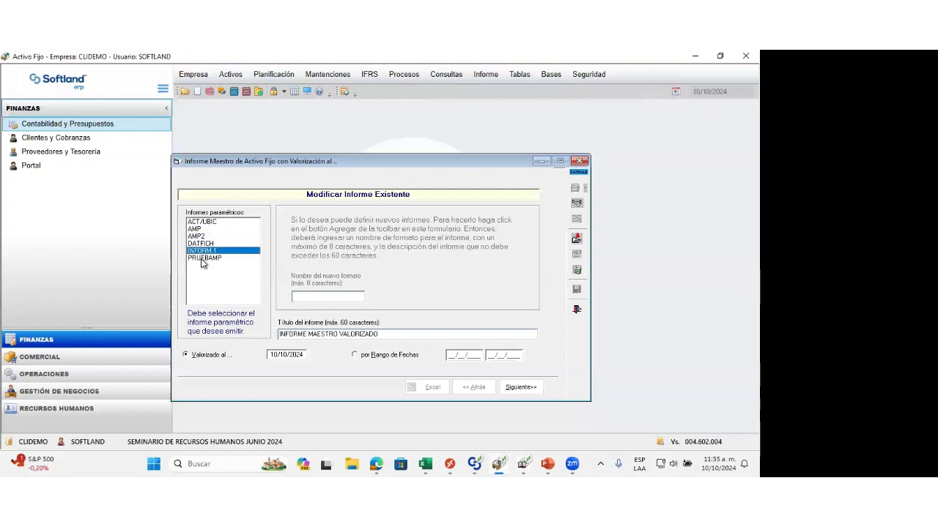
{"action": "left_click", "coordinate": [202, 258]}
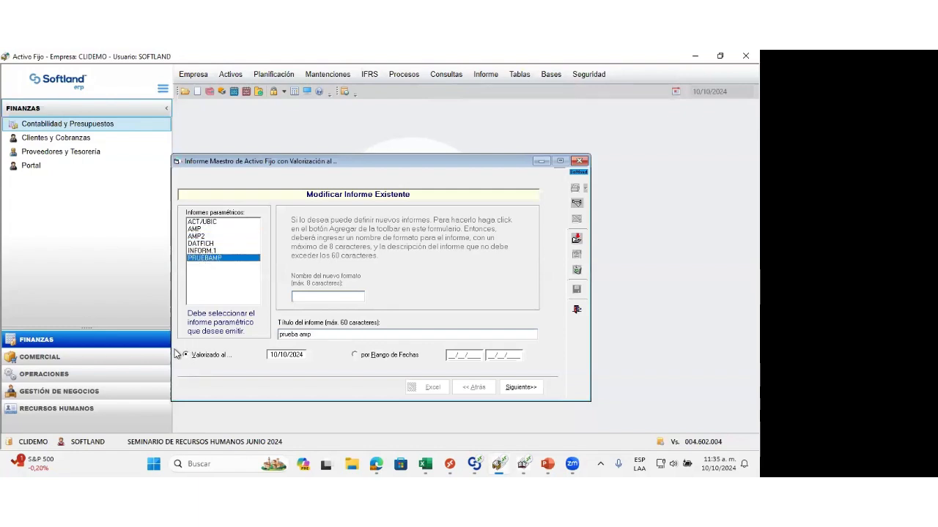
Step: Configure the master report by date range with format INFO2, from 01/01/2024 to 29/02/2024, and advance to the field selection
{"action": "left_click", "coordinate": [355, 355]}
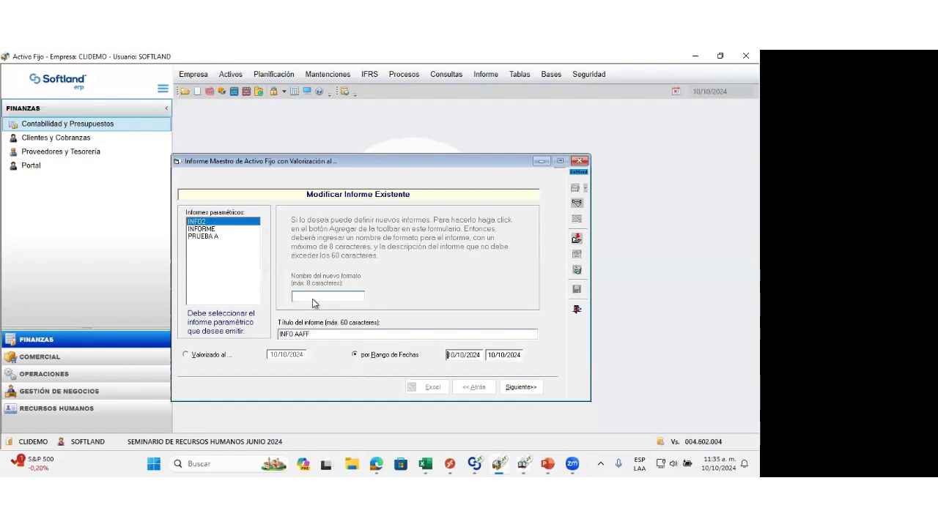
{"action": "left_click", "coordinate": [199, 229]}
{"action": "left_click", "coordinate": [197, 221]}
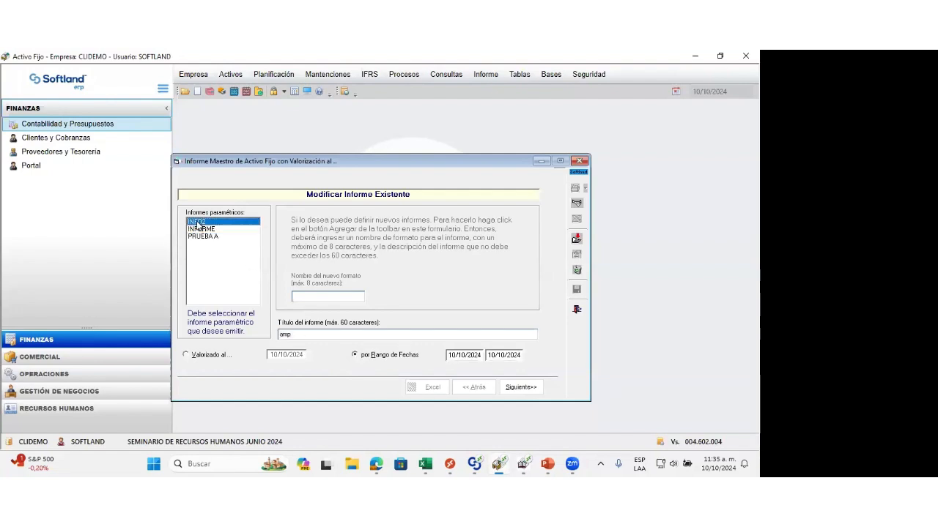
{"action": "left_click", "coordinate": [461, 354]}
{"action": "key", "text": "Tab"}
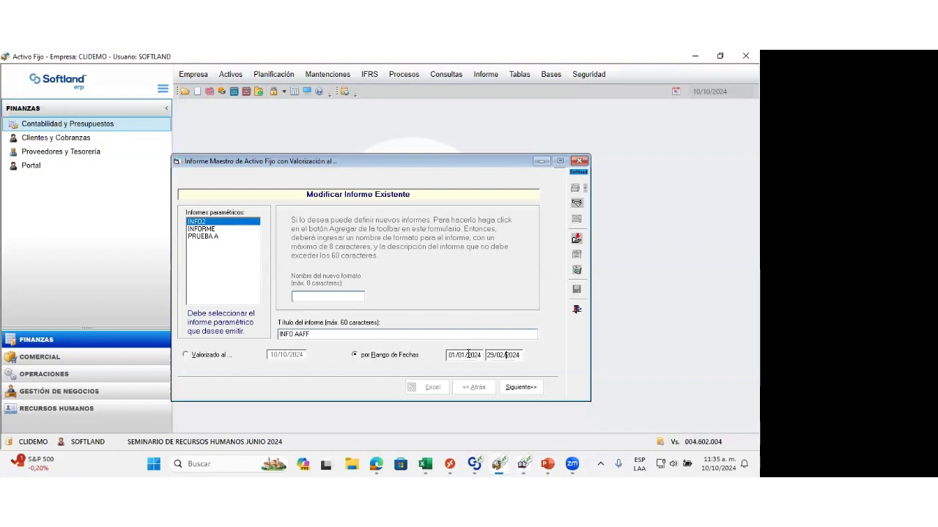
{"action": "left_click", "coordinate": [529, 387]}
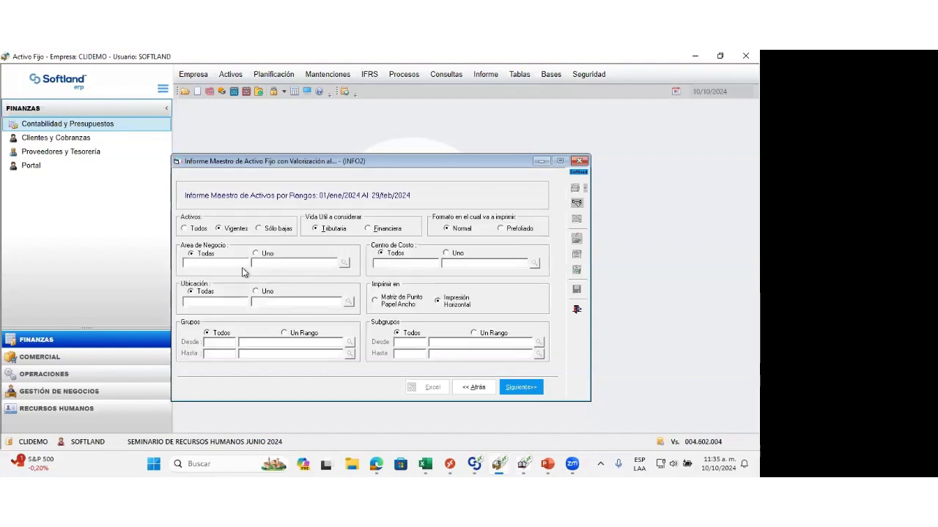
{"action": "left_click", "coordinate": [525, 390]}
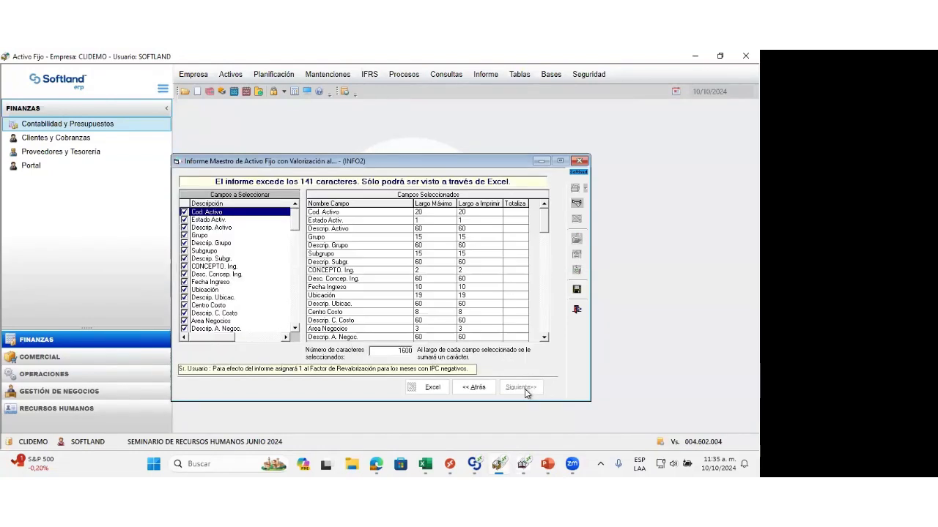
Step: Review the available and selected fields of format INFO2 through Valor Compra Activo del Periodo, and close the master report
{"action": "left_click_drag", "start_coordinate": [539, 233], "coordinate": [543, 214]}
{"action": "left_click", "coordinate": [293, 326]}
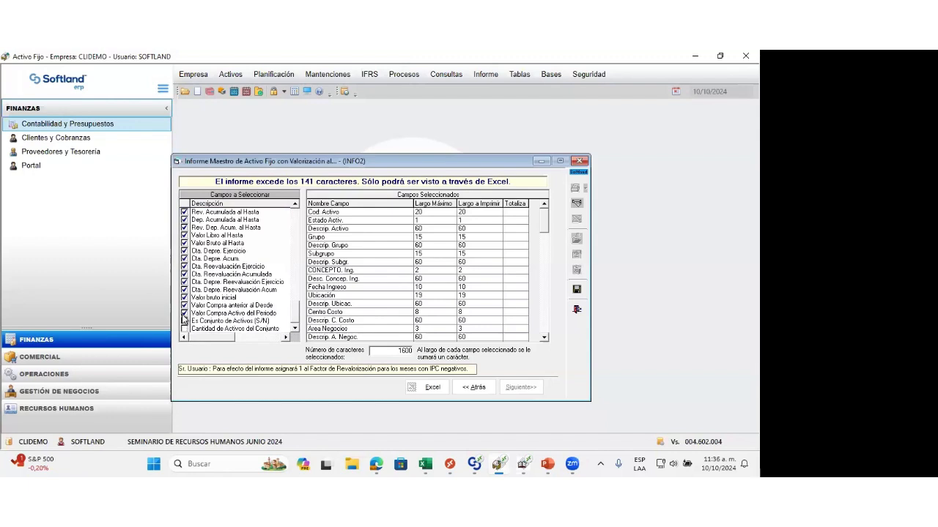
{"action": "left_click", "coordinate": [184, 313]}
{"action": "left_click", "coordinate": [183, 313]}
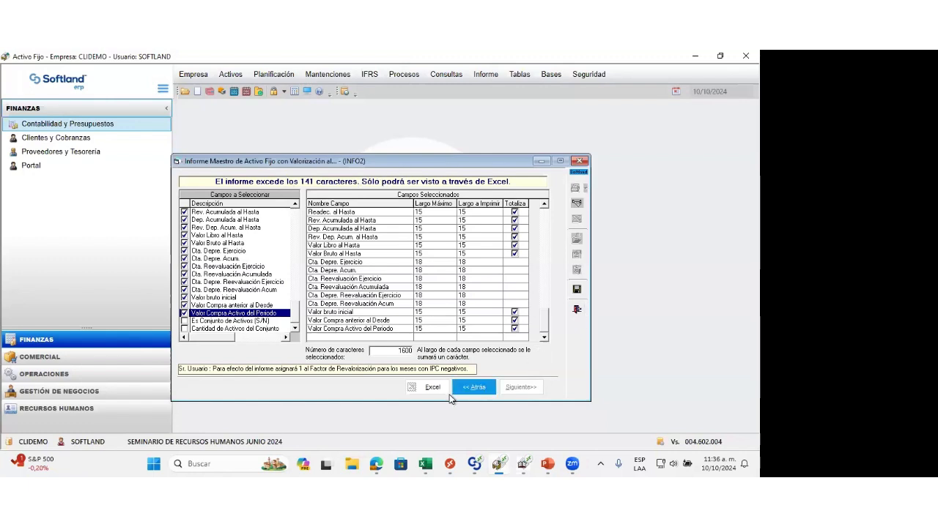
{"action": "left_click", "coordinate": [573, 312]}
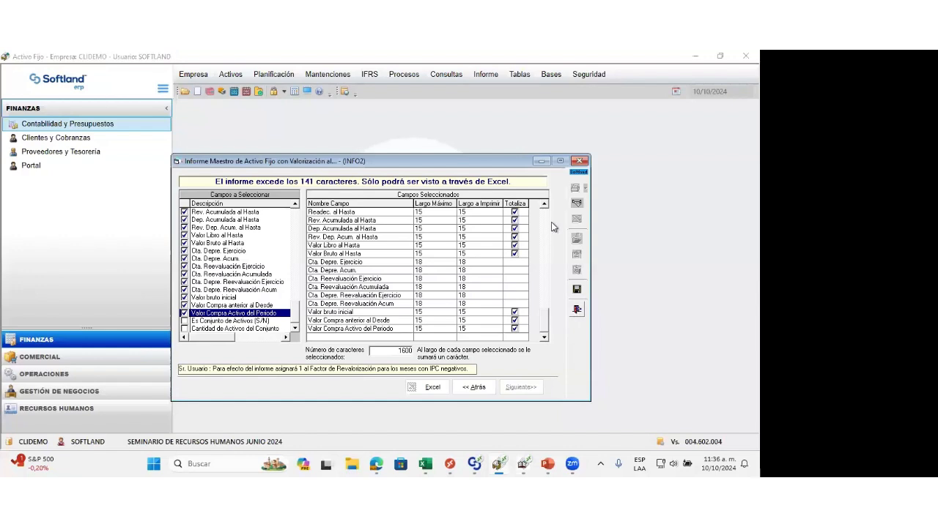
Step: Start Informe de Auditoría Paramétrico with format AMP and report type Detalle, and advance to its field selection
{"action": "left_click", "coordinate": [449, 76]}
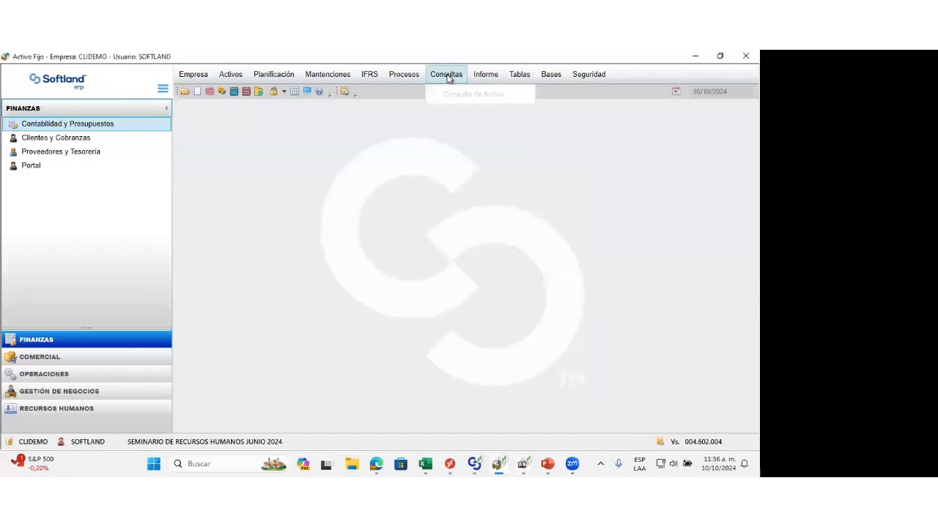
{"action": "mouse_move", "coordinate": [488, 77]}
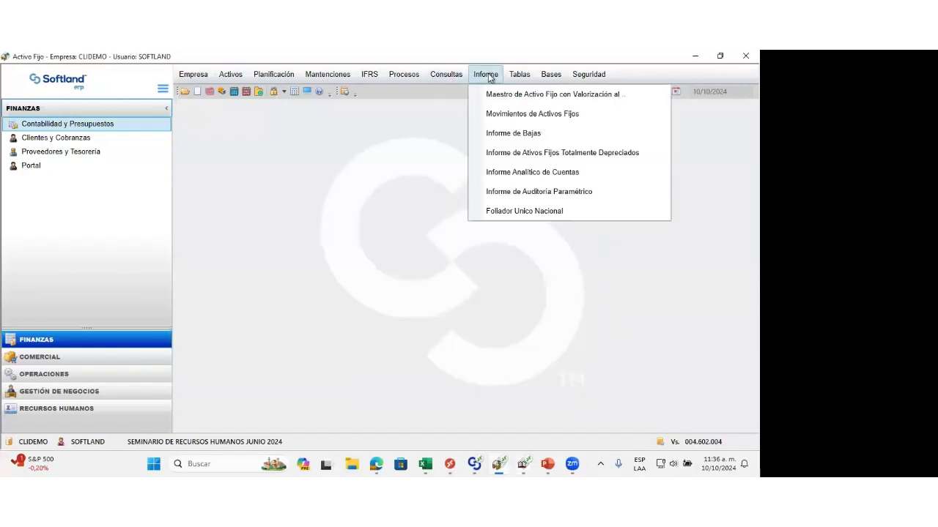
{"action": "left_click", "coordinate": [523, 191]}
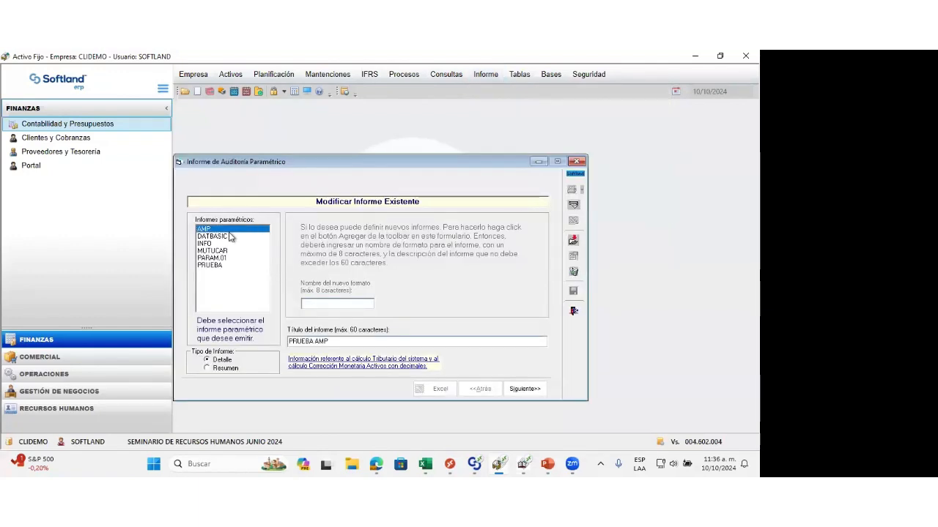
{"action": "left_click", "coordinate": [212, 258]}
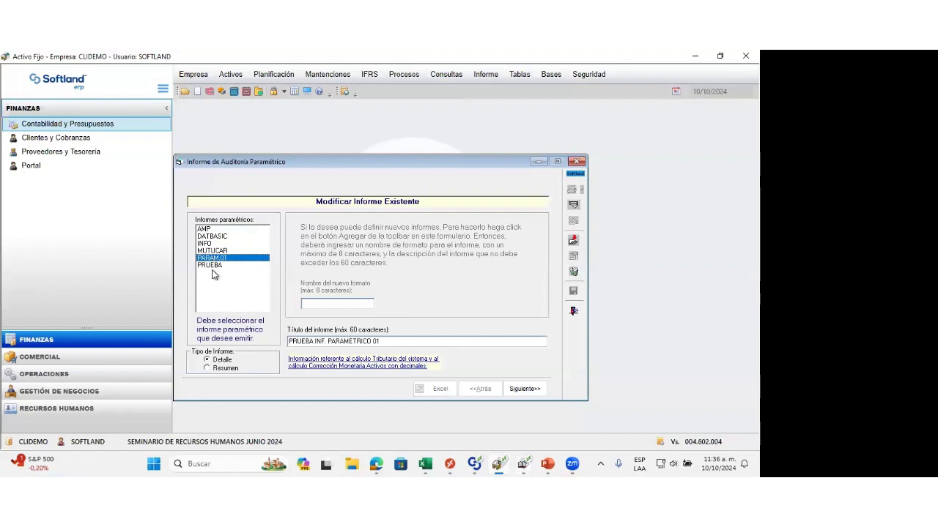
{"action": "left_click", "coordinate": [219, 369]}
{"action": "left_click", "coordinate": [220, 362]}
{"action": "left_click", "coordinate": [526, 392]}
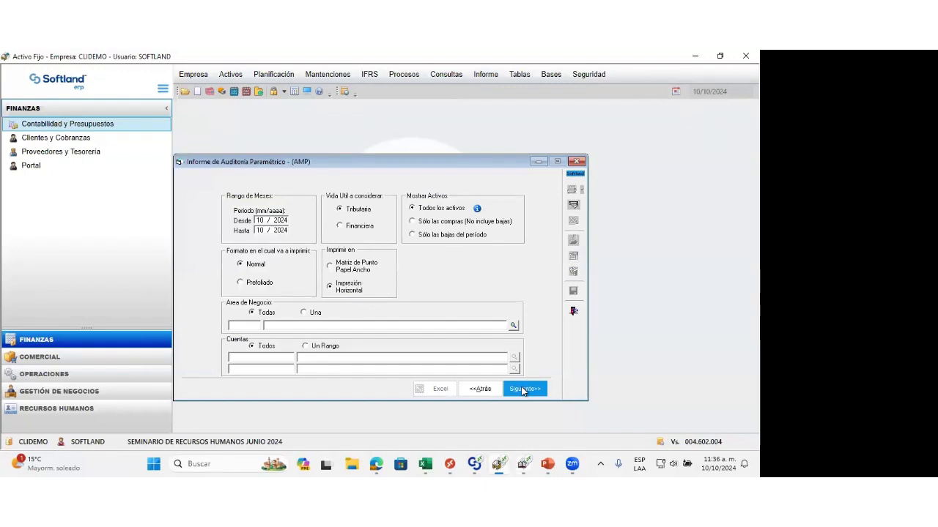
{"action": "left_click", "coordinate": [523, 391]}
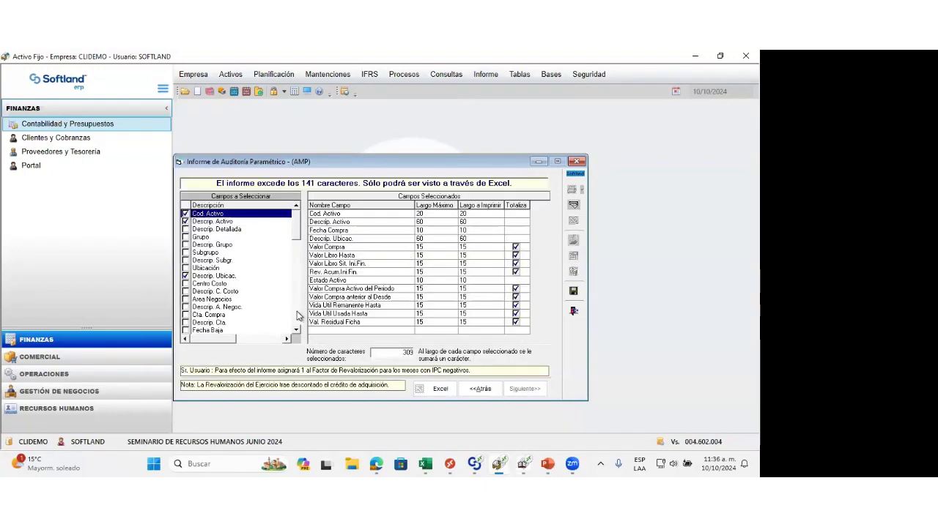
Step: Review the AMP report's fields and try to export it to Excel for the default period
{"action": "scroll", "coordinate": [297, 315], "scroll_direction": "down", "scroll_amount": 5}
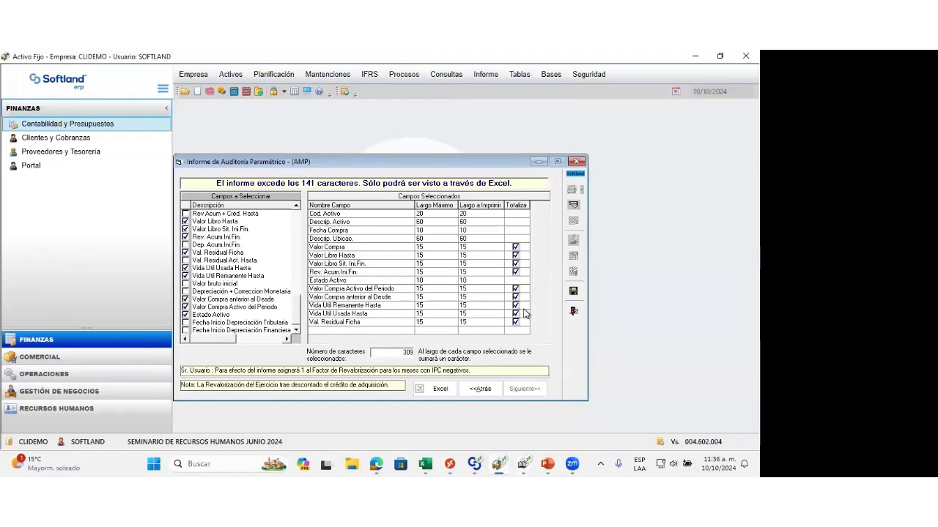
{"action": "left_click", "coordinate": [432, 390]}
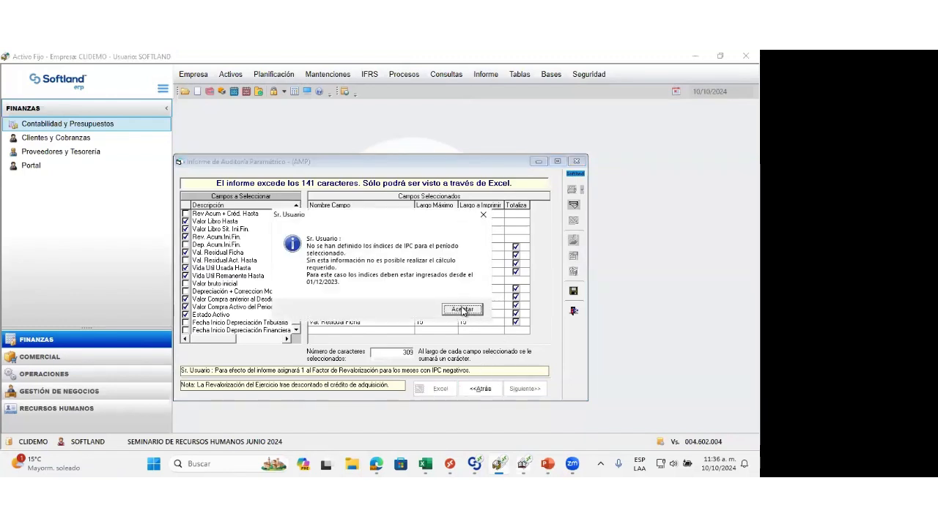
{"action": "left_click", "coordinate": [462, 310]}
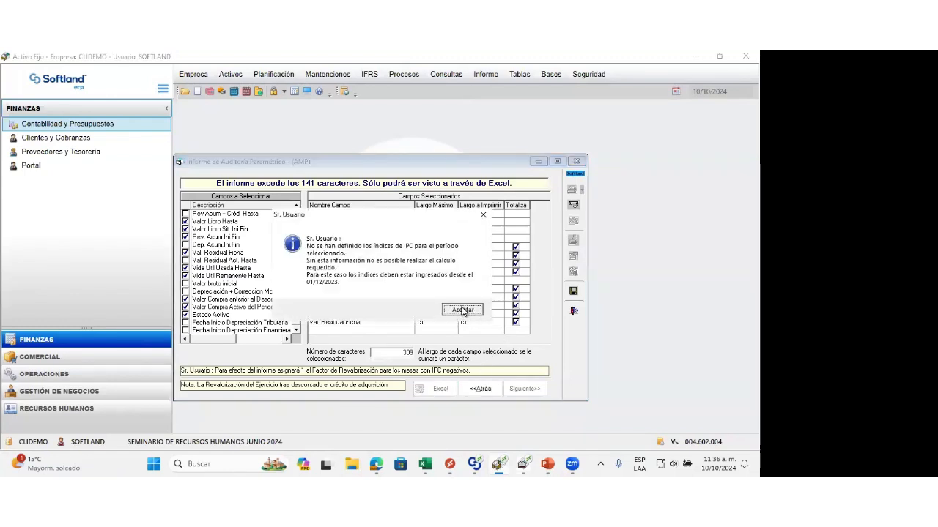
Step: Set the AMP audit report's month range from 01/2024 to 02/2024 and export the report to Excel
{"action": "left_click", "coordinate": [475, 391]}
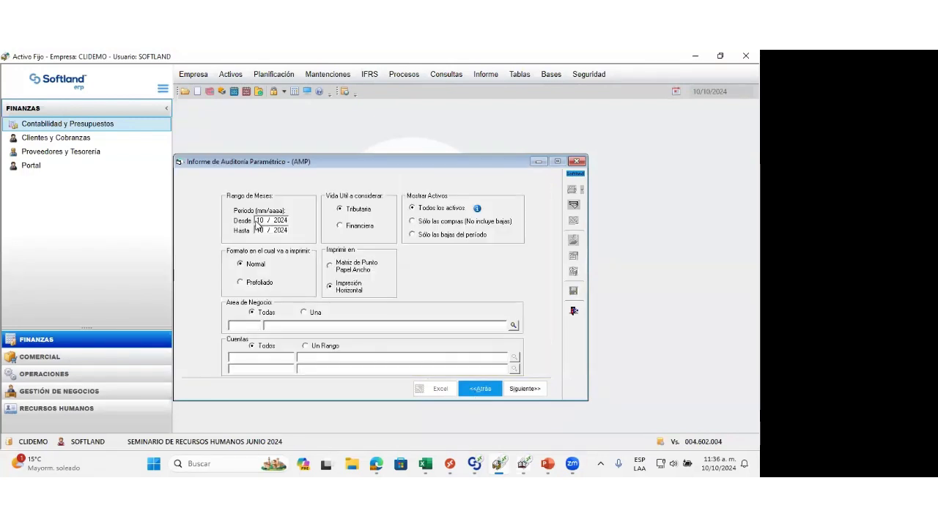
{"action": "left_click", "coordinate": [258, 222]}
{"action": "type", "text": "01"}
{"action": "key", "text": "Tab"}
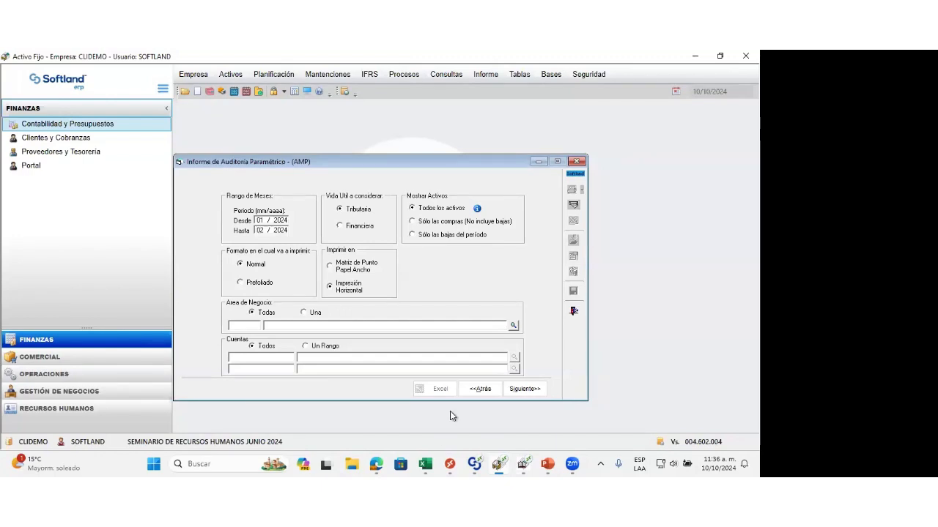
{"action": "left_click", "coordinate": [520, 389]}
{"action": "left_click", "coordinate": [452, 391]}
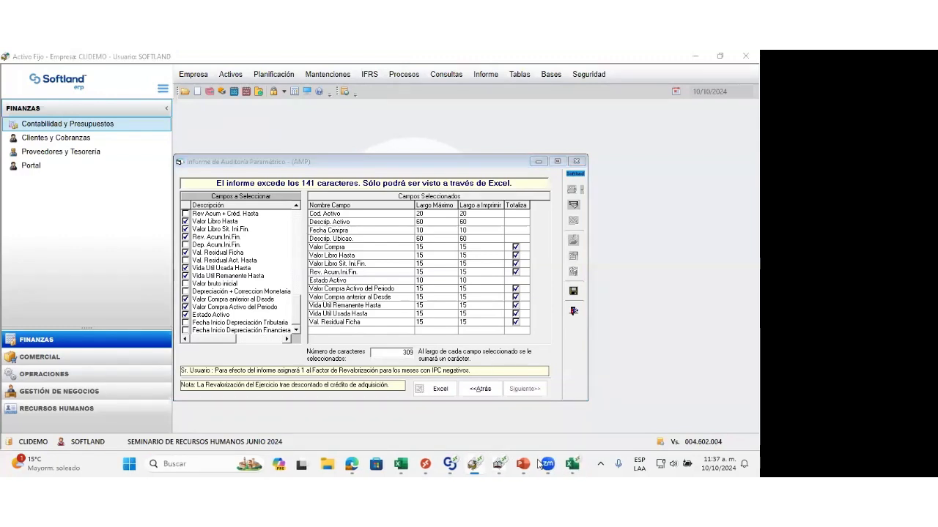
Step: Examine the asset row in the exported Excel workbook, and close both the workbook and the audit report
{"action": "mouse_move", "coordinate": [575, 463]}
{"action": "left_click", "coordinate": [572, 464]}
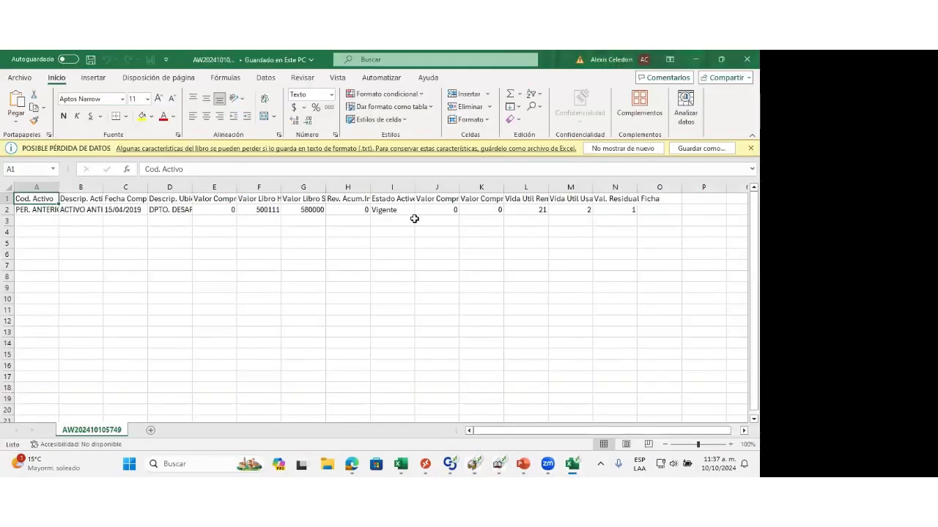
{"action": "left_click", "coordinate": [7, 210]}
{"action": "left_click", "coordinate": [746, 58]}
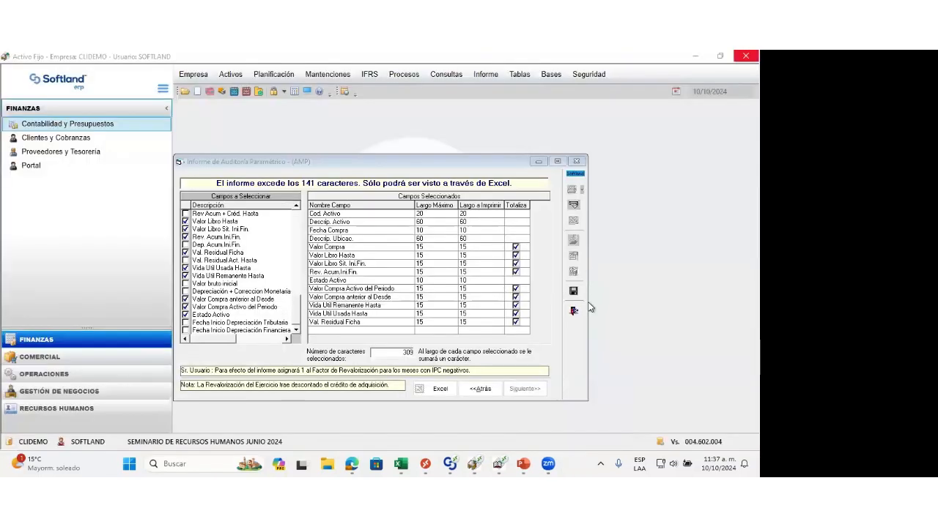
{"action": "left_click", "coordinate": [574, 312]}
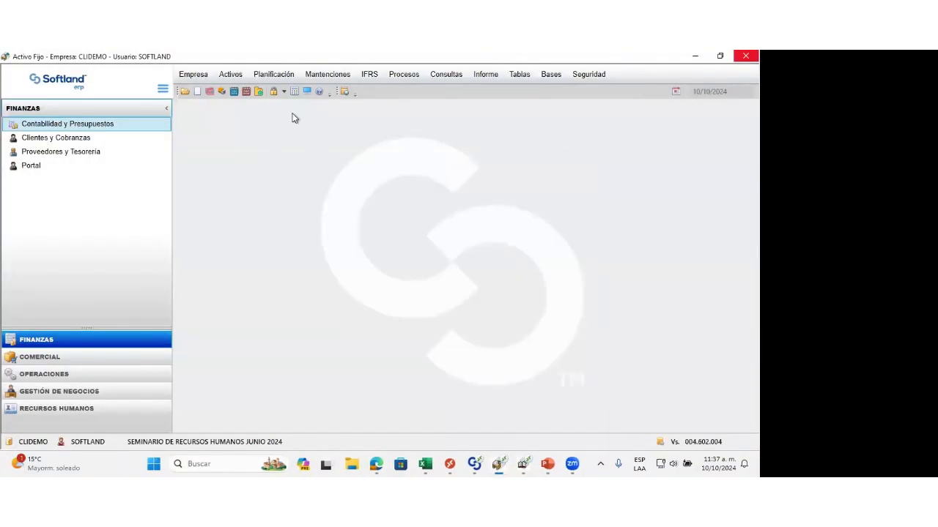
Step: Open Consulta de Activo, check the status filter options, and view and close the asset card of COMPRA PERIODO
{"action": "left_click", "coordinate": [485, 75]}
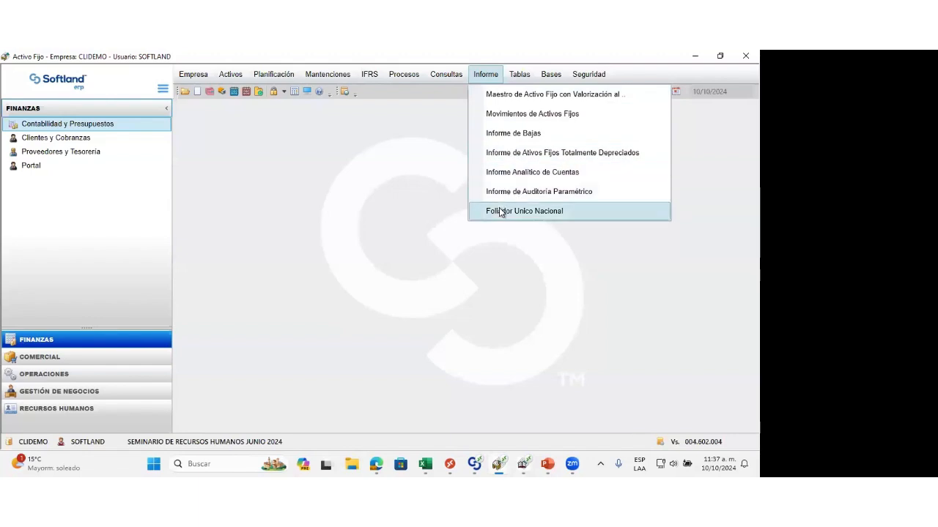
{"action": "mouse_move", "coordinate": [452, 78]}
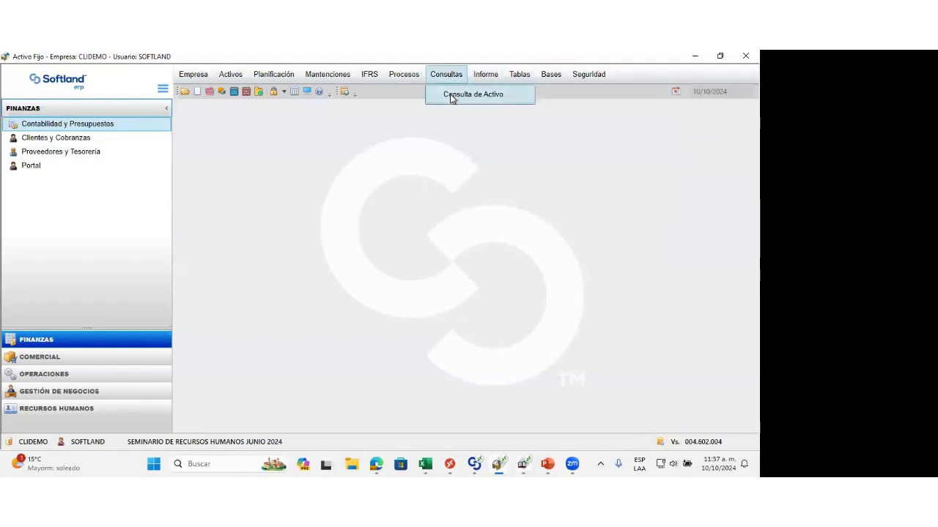
{"action": "left_click", "coordinate": [450, 95]}
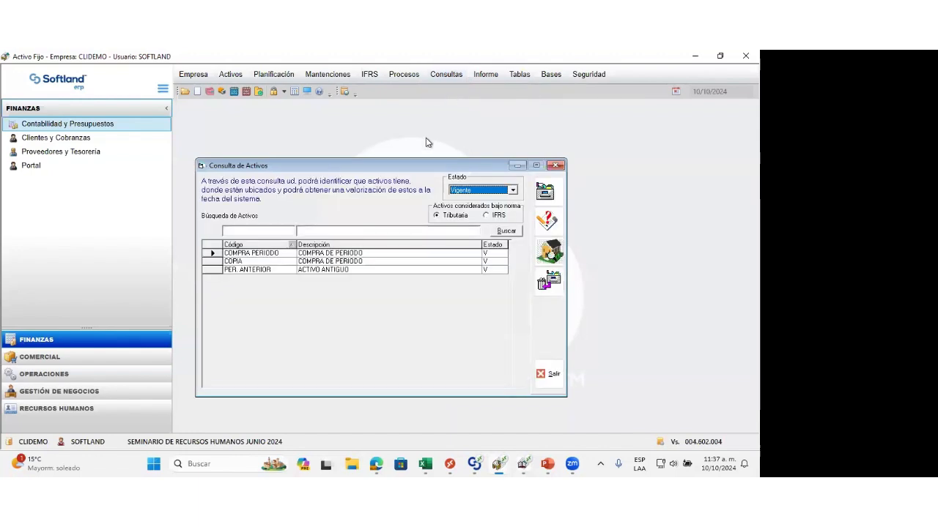
{"action": "left_click", "coordinate": [512, 190]}
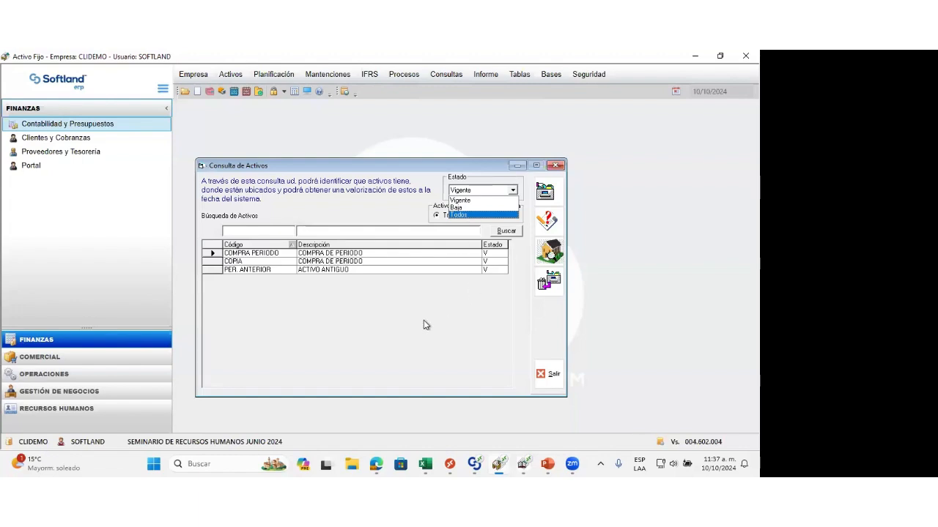
{"action": "left_click", "coordinate": [431, 293]}
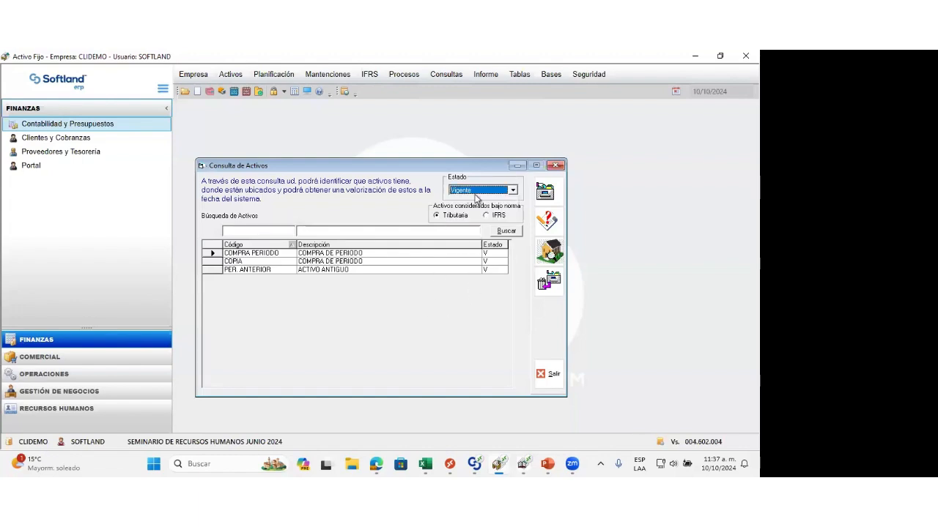
{"action": "left_click", "coordinate": [547, 190]}
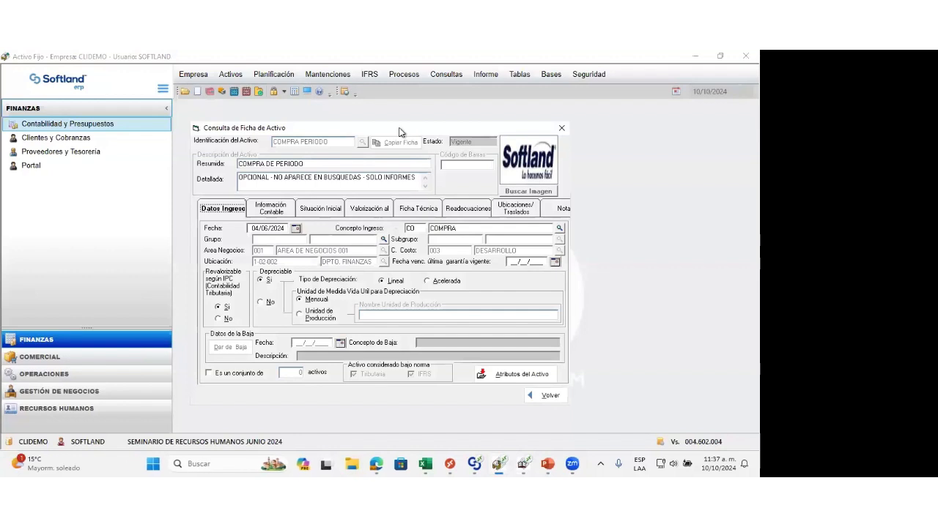
{"action": "left_click_drag", "start_coordinate": [402, 131], "coordinate": [472, 128]}
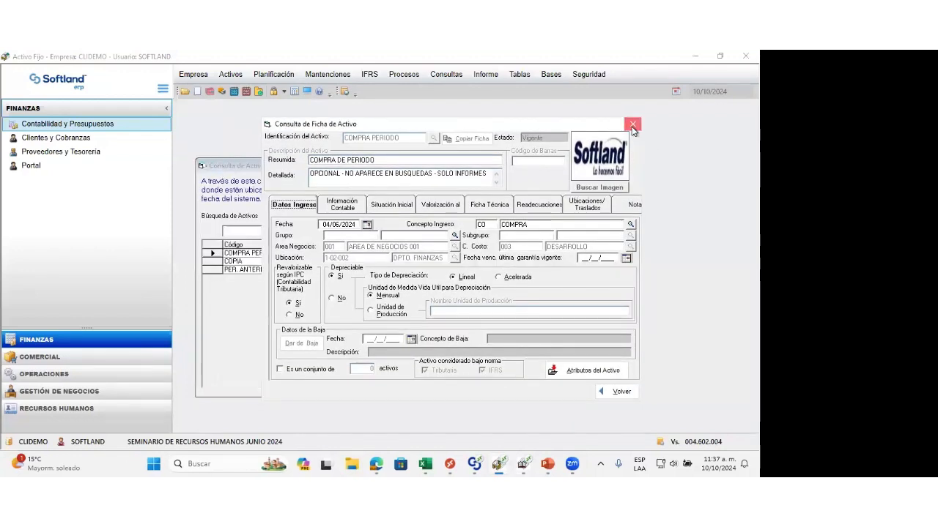
{"action": "left_click", "coordinate": [633, 126]}
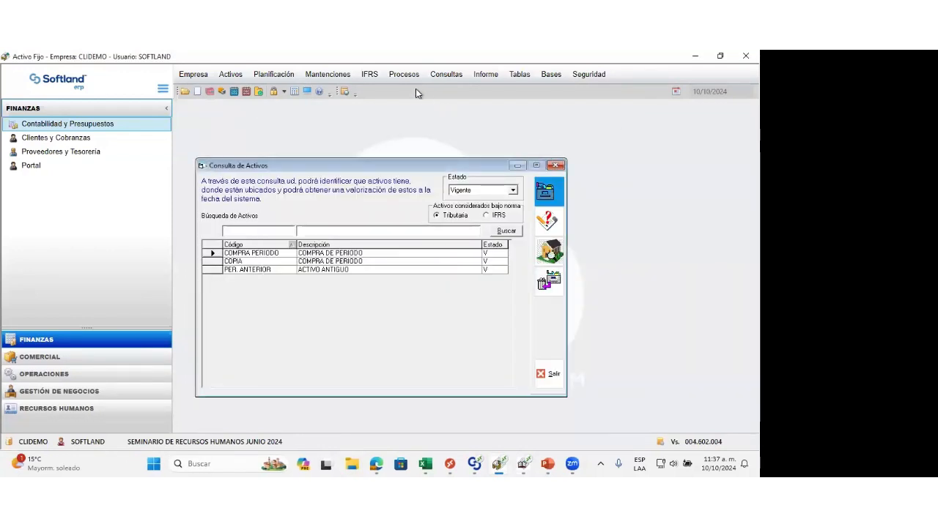
Step: Open Consulta de Activos IFRS to list the assets considered under the IFRS norm
{"action": "left_click", "coordinate": [368, 76]}
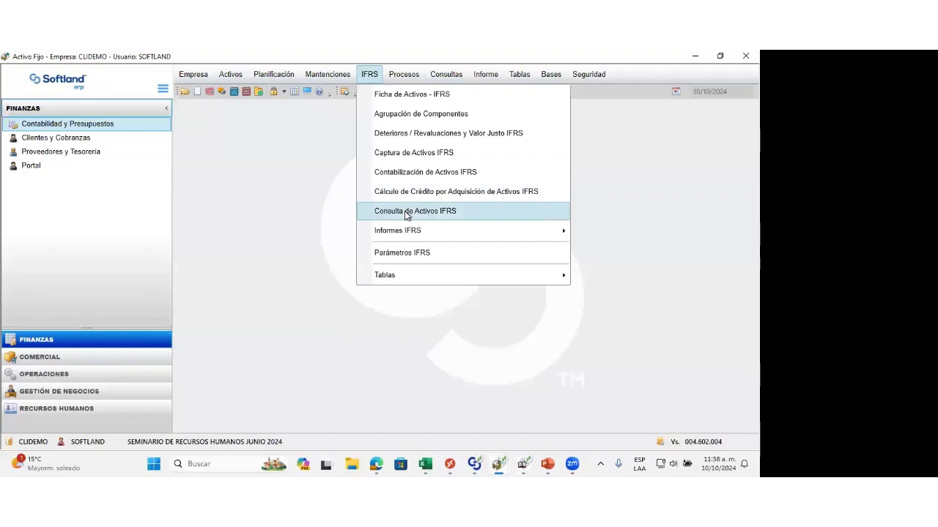
{"action": "left_click", "coordinate": [406, 211]}
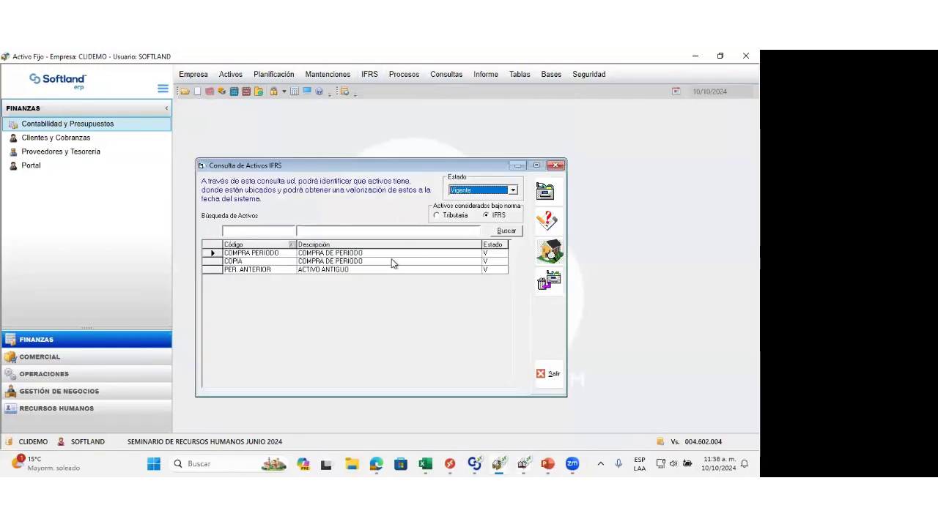
Step: Select the COPIA asset in the IFRS asset list, and close Consulta de Activos IFRS
{"action": "left_click", "coordinate": [391, 262]}
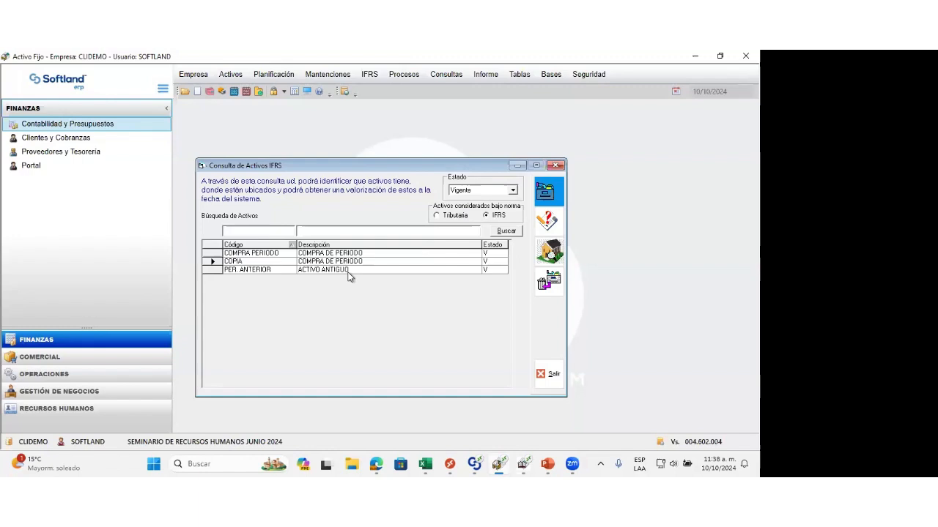
{"action": "left_click", "coordinate": [562, 129]}
{"action": "left_click", "coordinate": [556, 165]}
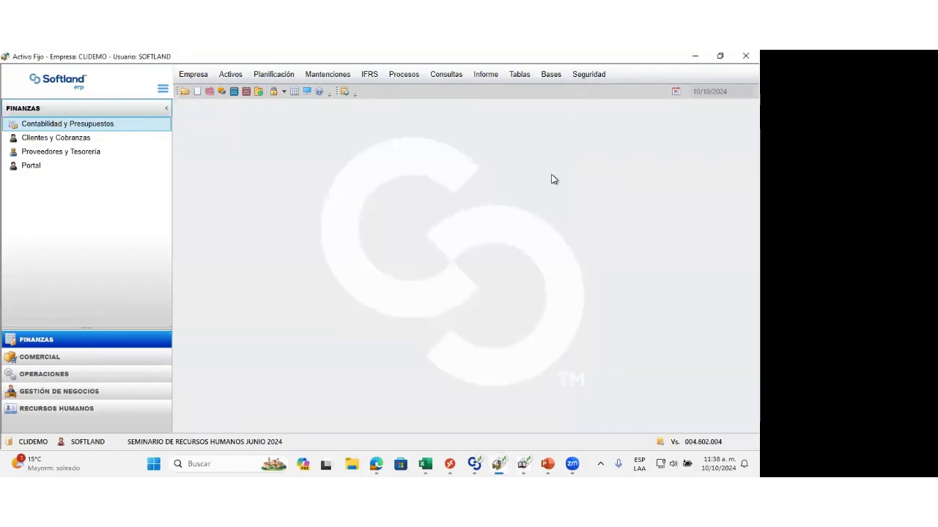
Step: Open Permisos por Usuario and display the privilege assignment of the first listed user
{"action": "left_click", "coordinate": [585, 76]}
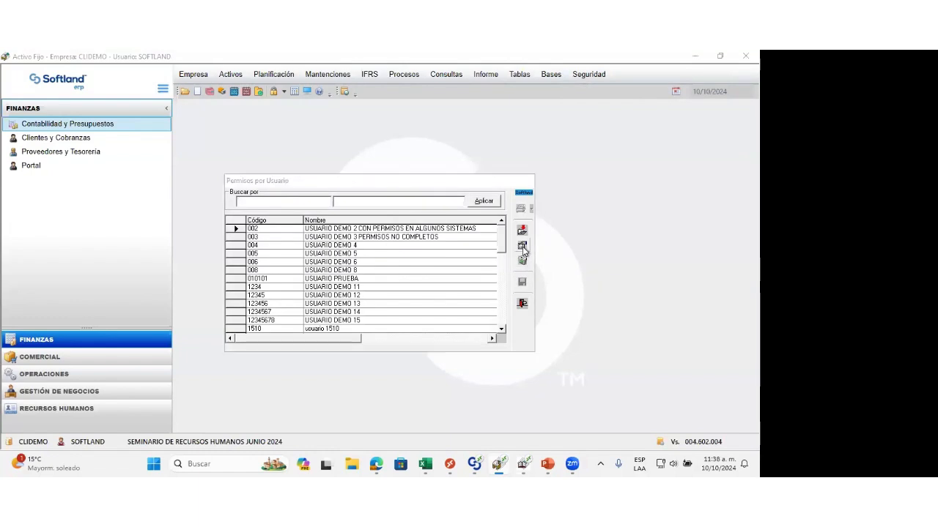
{"action": "left_click", "coordinate": [522, 246]}
{"action": "key", "text": "Return"}
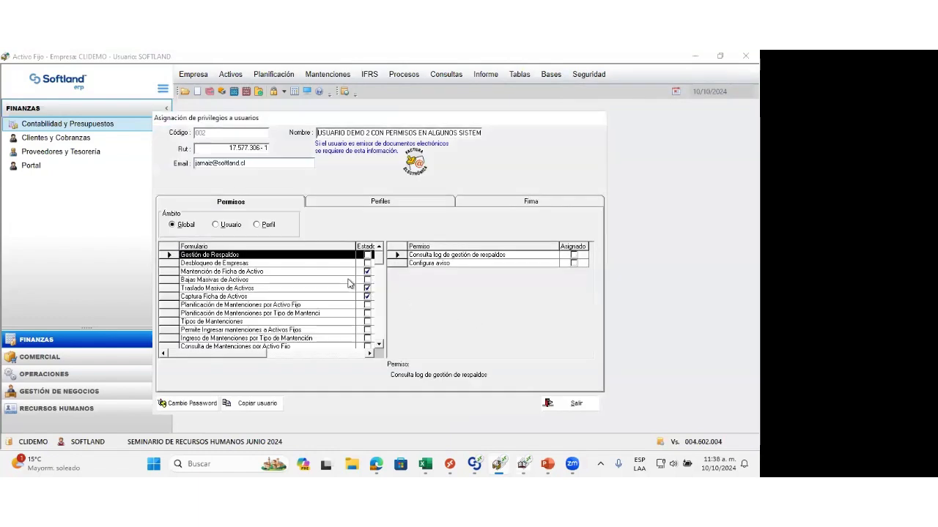
Step: Examine the user's global form permissions, including Bajas Masivas de Activos and Consulta de Activos IFRS, and close both permission windows
{"action": "scroll", "coordinate": [382, 331], "scroll_direction": "down", "scroll_amount": 10}
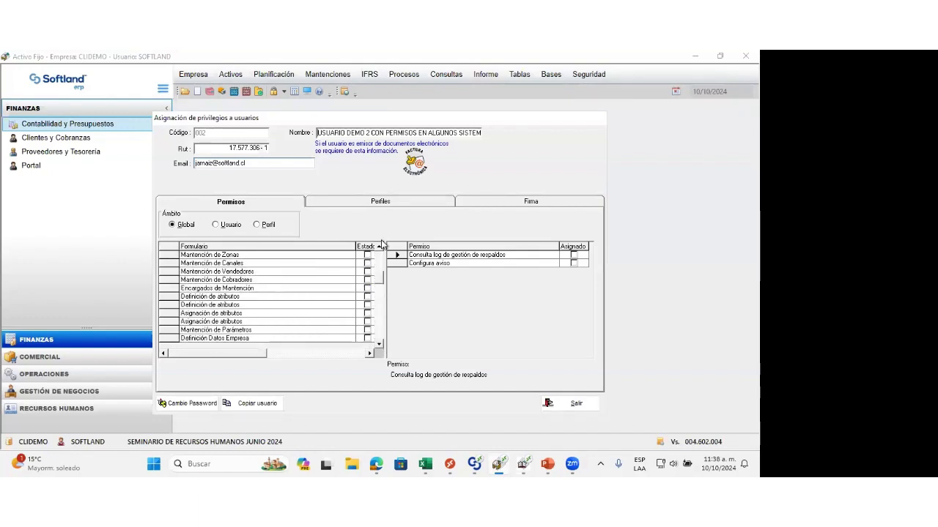
{"action": "scroll", "coordinate": [383, 273], "scroll_direction": "up", "scroll_amount": 10}
{"action": "left_click", "coordinate": [253, 280]}
{"action": "scroll", "coordinate": [255, 312], "scroll_direction": "down", "scroll_amount": 5}
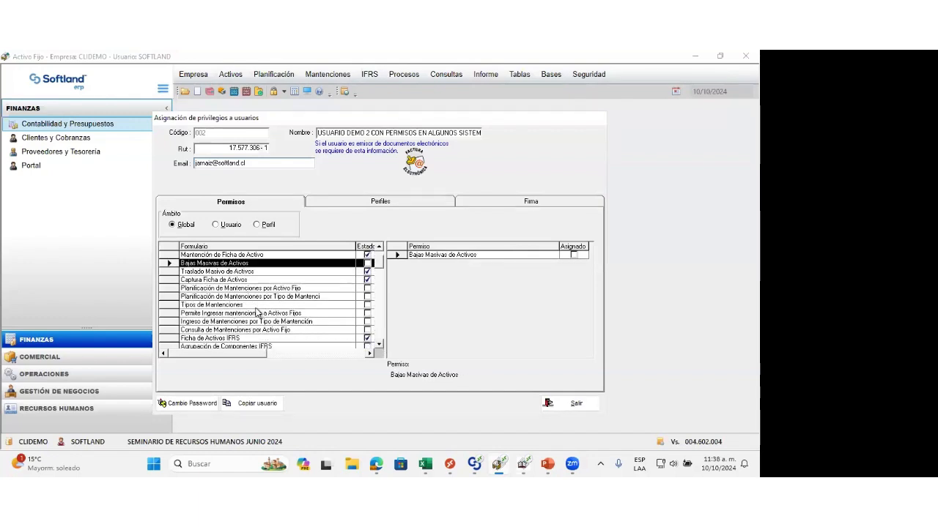
{"action": "left_click", "coordinate": [267, 280]}
{"action": "left_click", "coordinate": [266, 305]}
{"action": "left_click", "coordinate": [268, 314]}
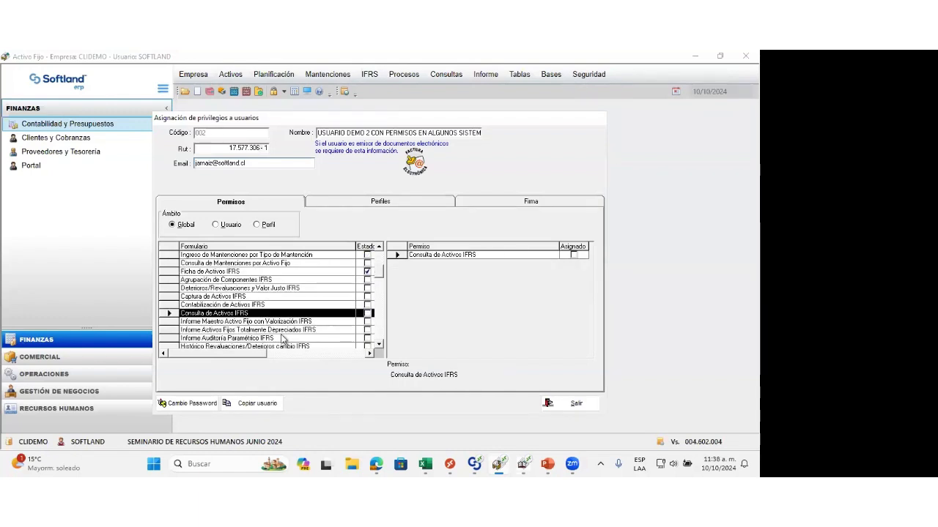
{"action": "scroll", "coordinate": [282, 333], "scroll_direction": "down", "scroll_amount": 4}
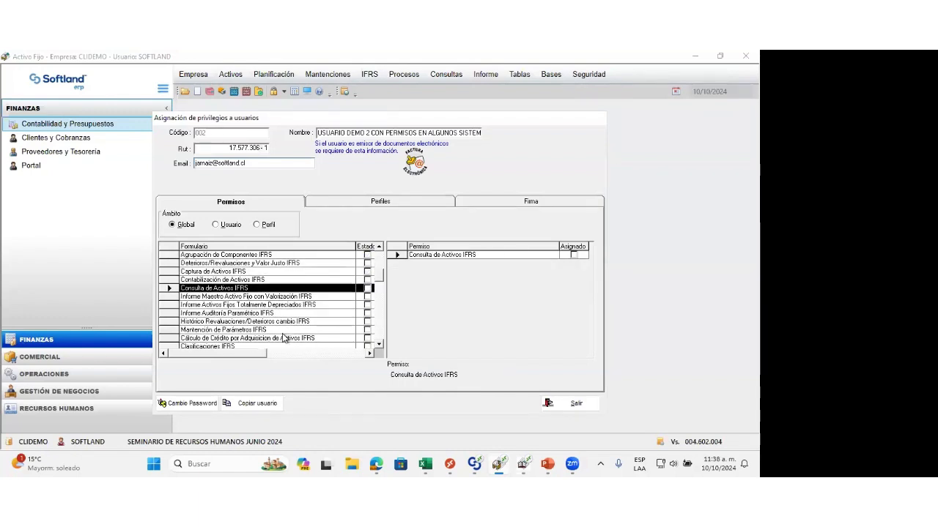
{"action": "left_click", "coordinate": [576, 404]}
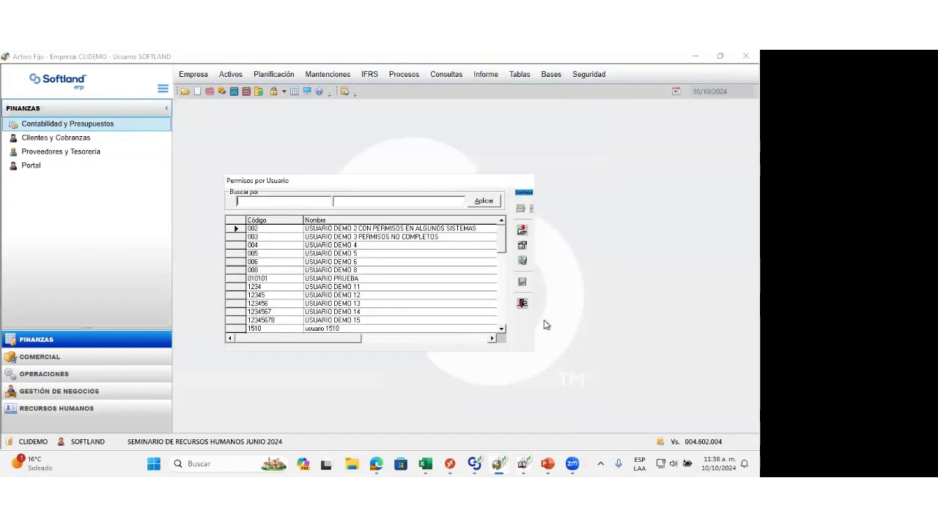
{"action": "left_click", "coordinate": [522, 304]}
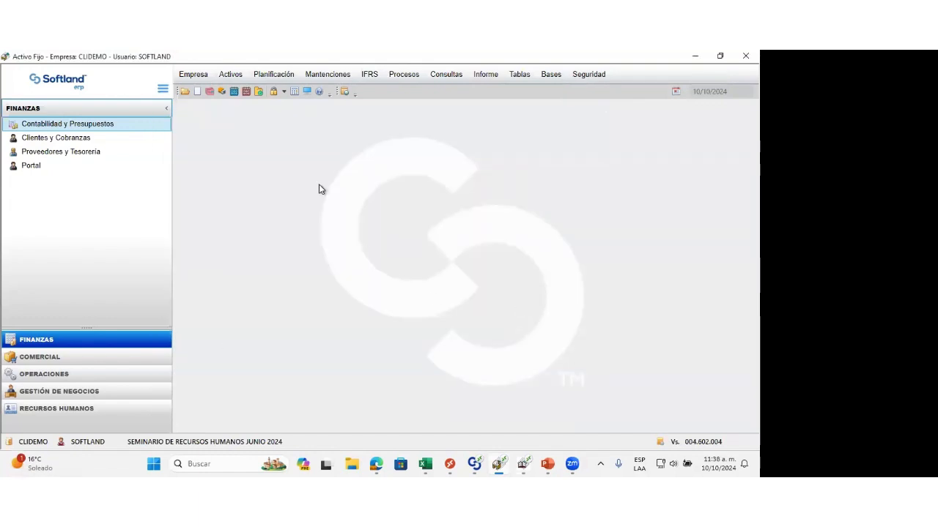
{"action": "left_click", "coordinate": [236, 76]}
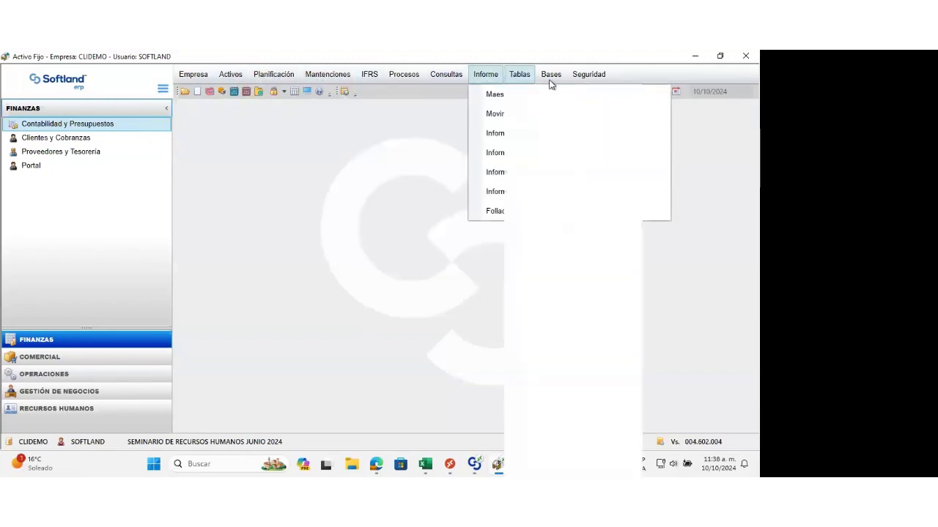
{"action": "left_click", "coordinate": [381, 289]}
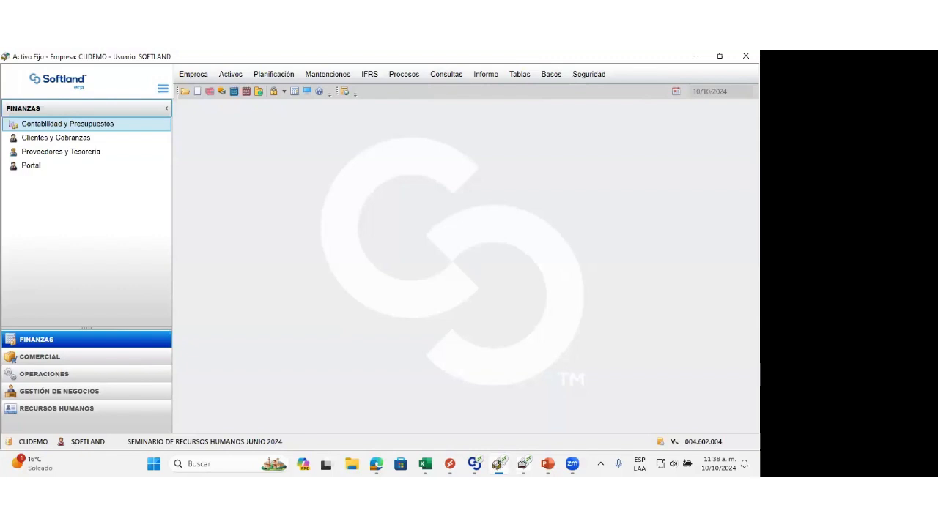
Step: Switch to the PowerPoint slide show of the Activo Fijo presentation
{"action": "key", "text": "alt+Tab"}
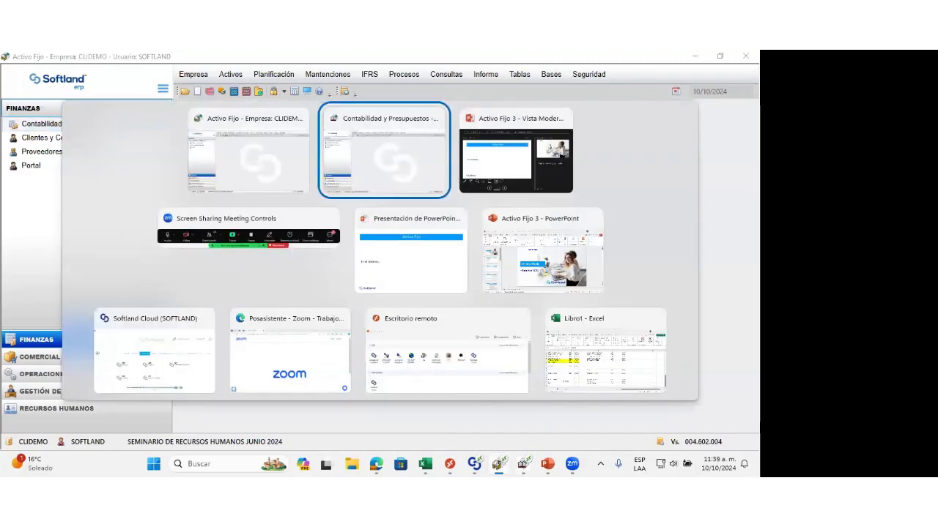
{"action": "key", "text": "alt+Tab"}
{"action": "key", "text": "alt+Tab"}
{"action": "key", "text": "alt+Tab"}
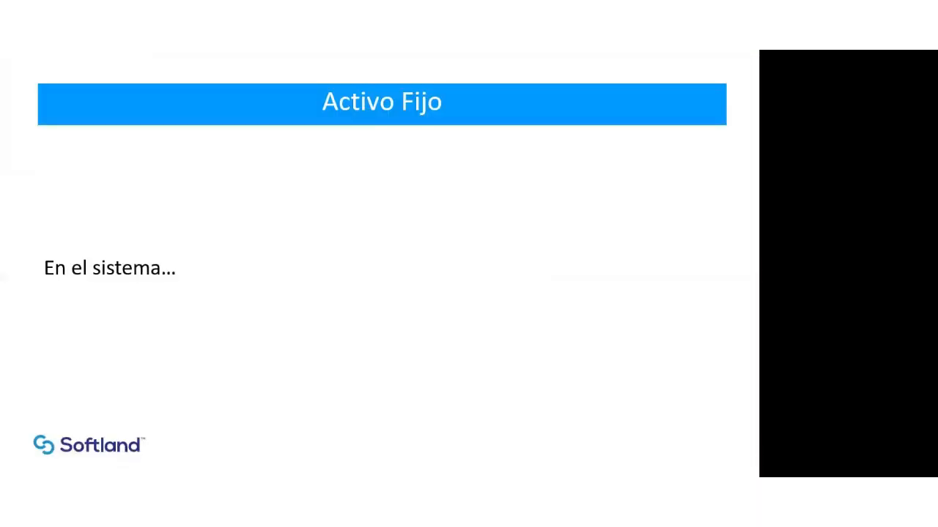